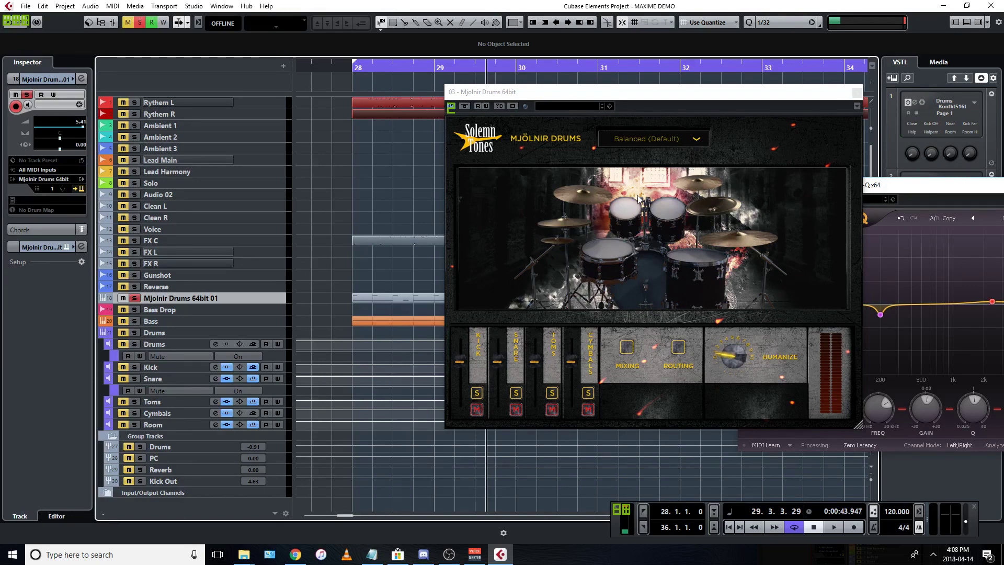
Move the Mjölnir Drums window over the right half of the arrangement and return the position to bar 28
drag(530, 94, 615, 107)
drag(551, 107, 599, 121)
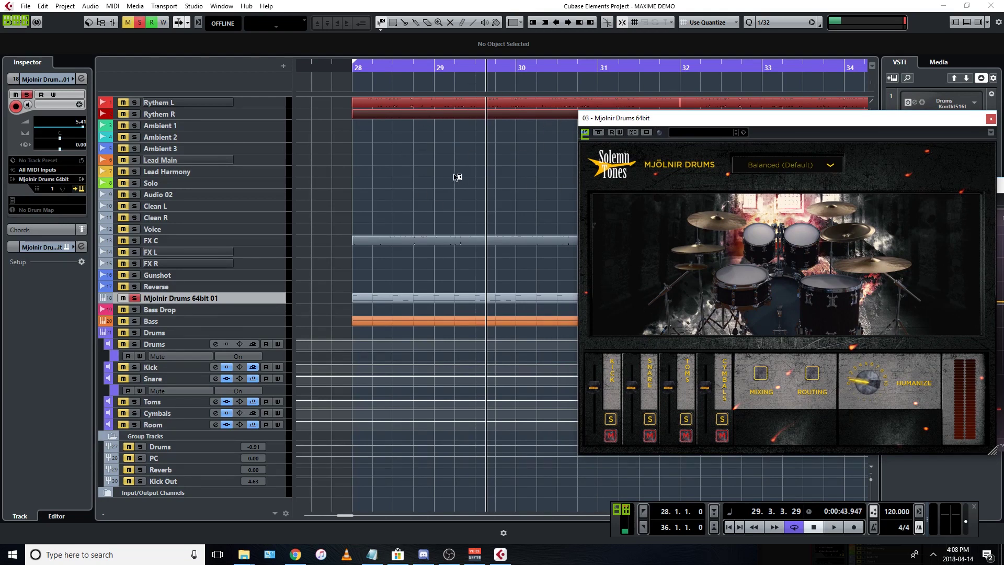
drag(596, 119, 686, 118)
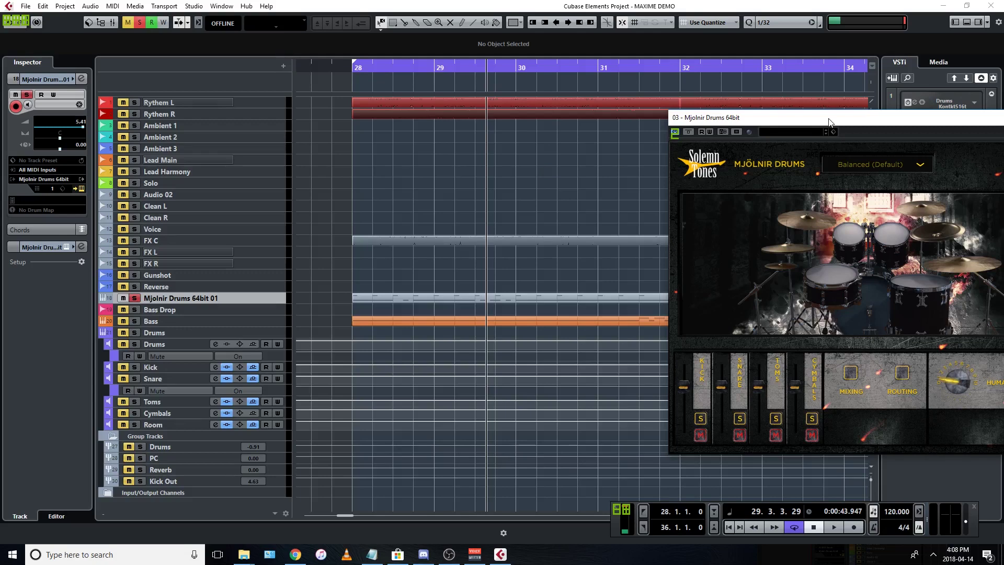
drag(830, 123, 681, 108)
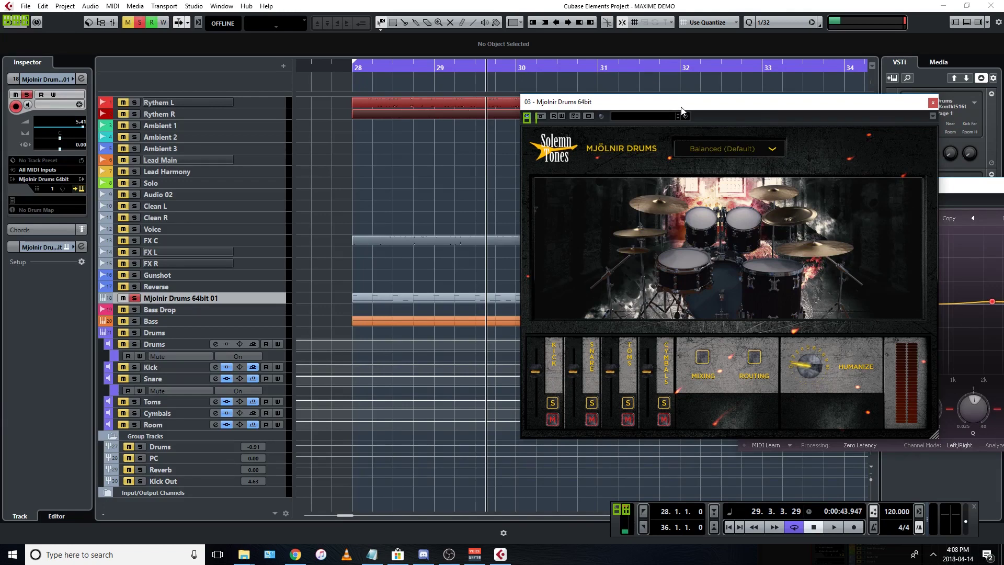
click(356, 65)
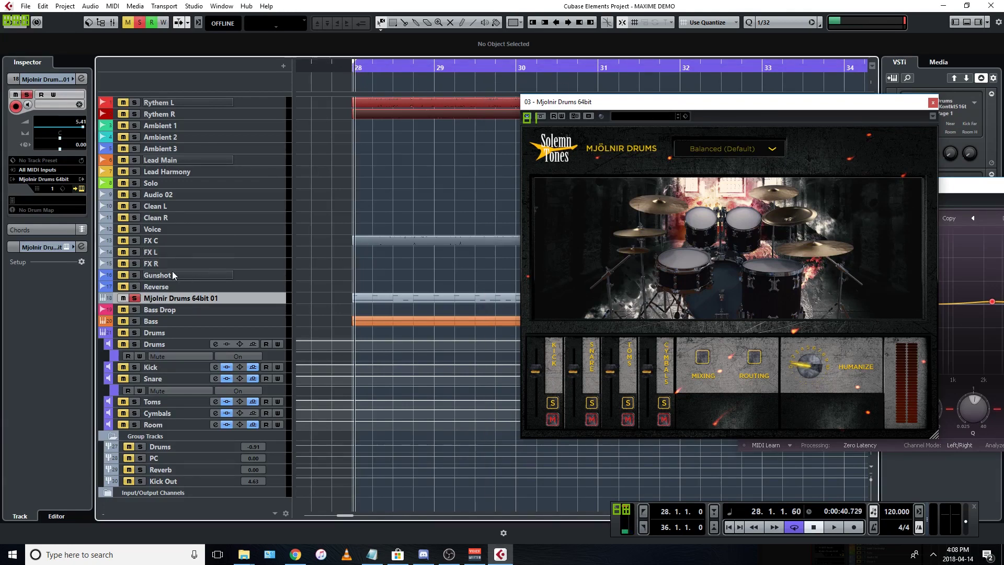
Play the drums with the full mix and soloed, then stop at bar 28 with Solo off
click(134, 298)
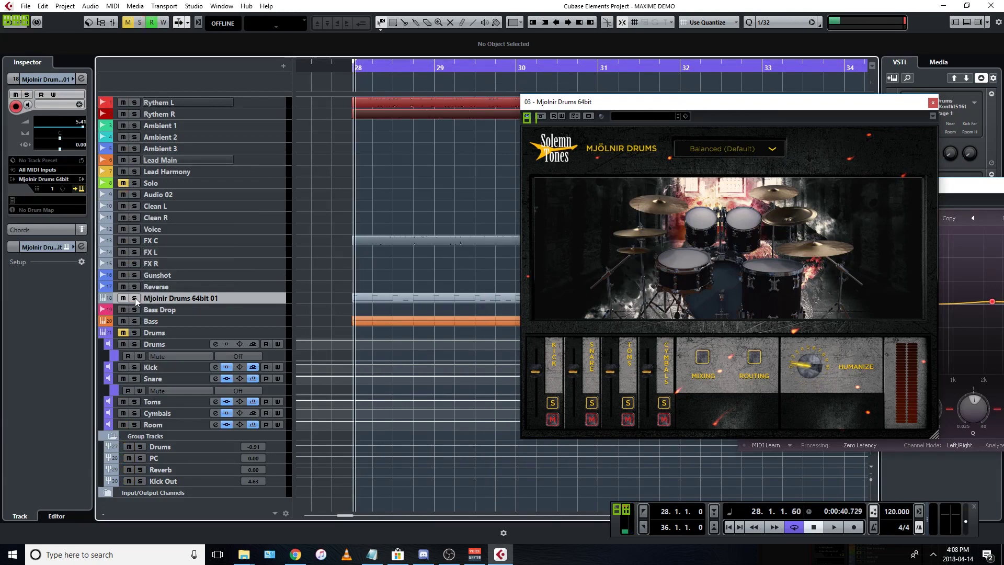
click(837, 529)
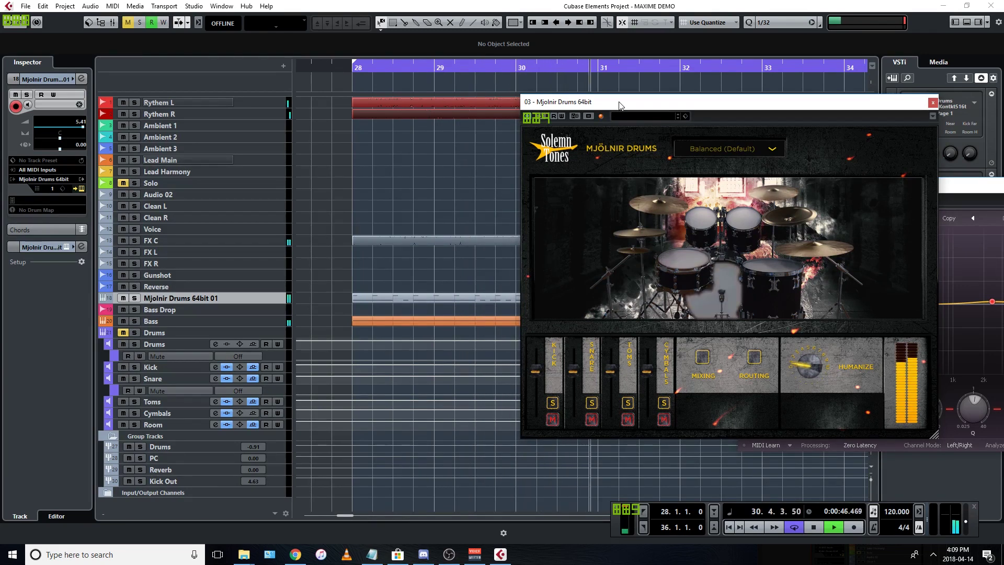
click(134, 298)
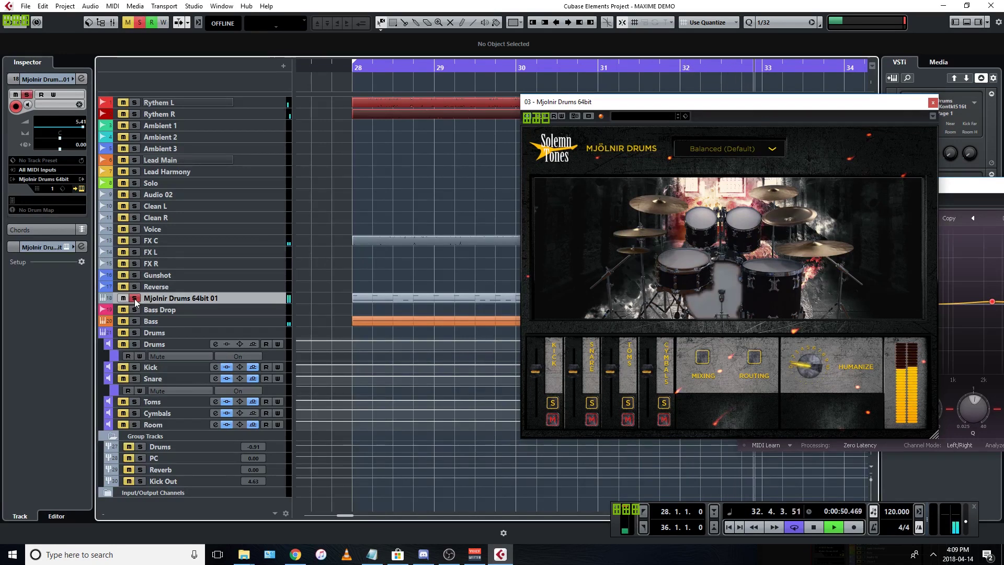
click(134, 298)
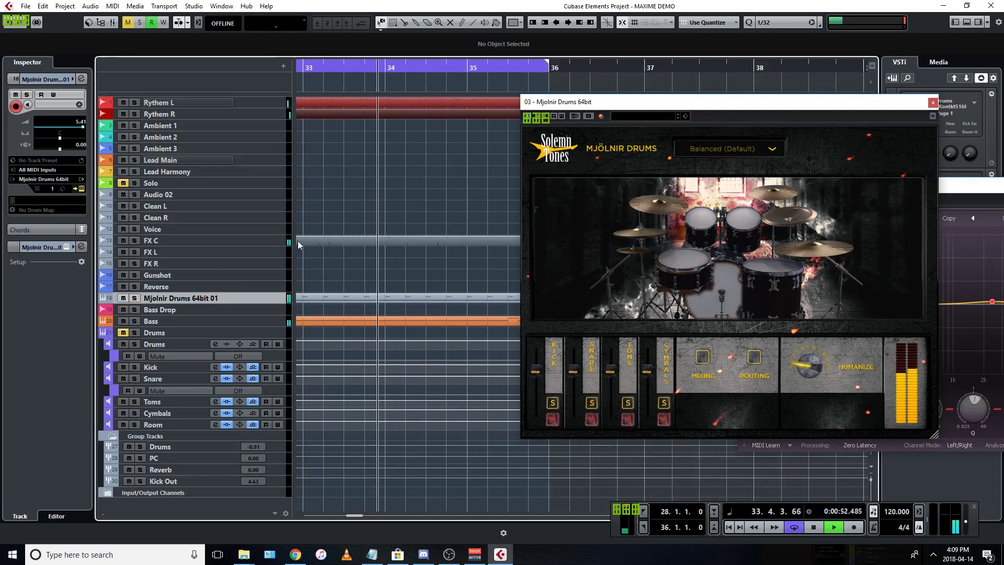
scroll(247, 195, left, 5)
scroll(448, 187, left, 3)
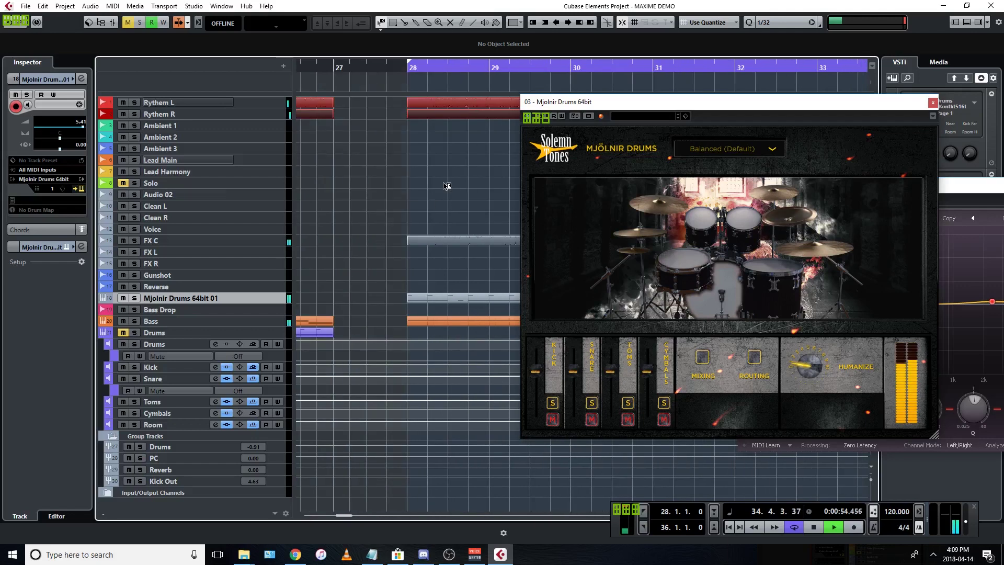
scroll(447, 186, right, 3)
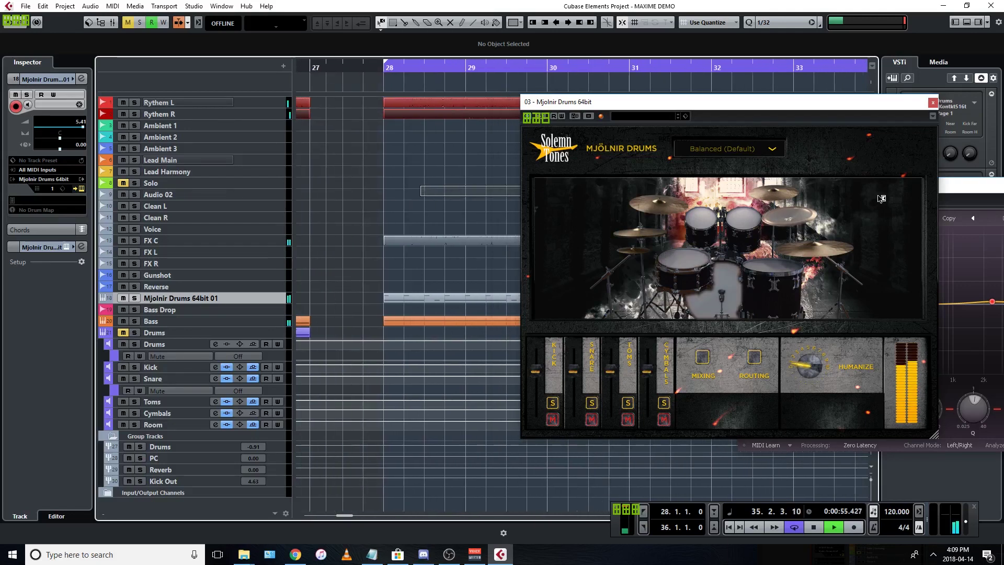
click(814, 527)
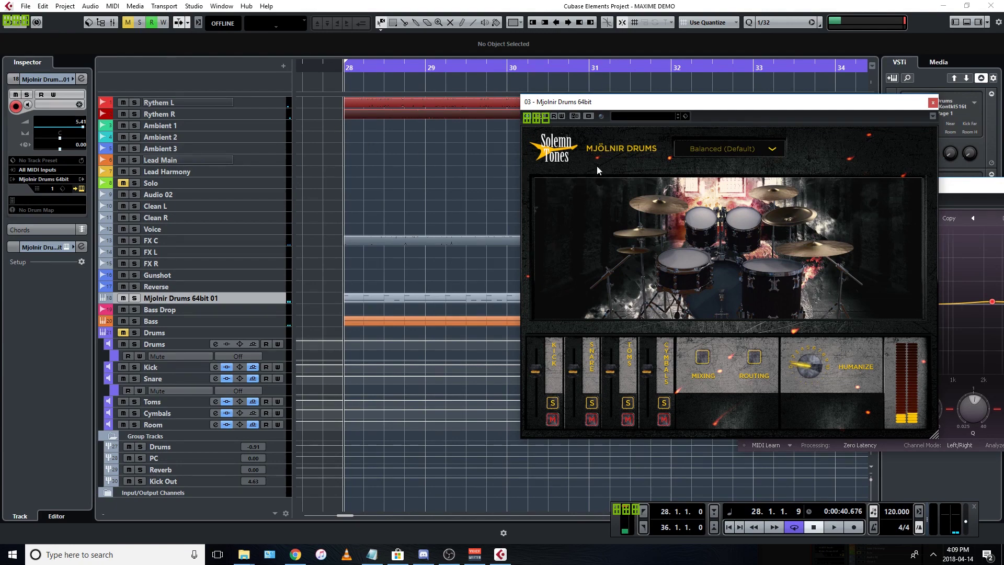
Check the preset list, start playback, and switch the kit to the Natural preset
click(706, 149)
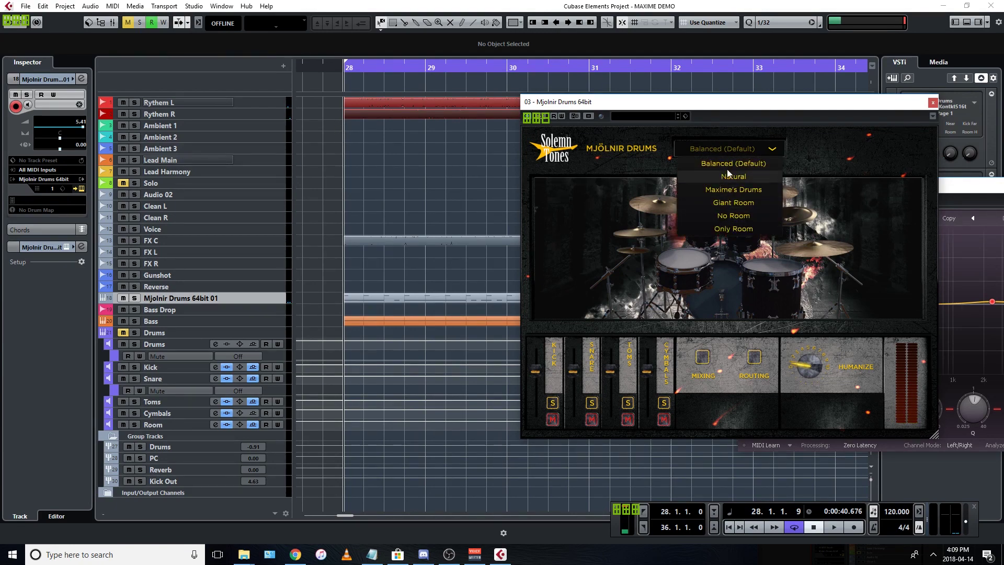
click(718, 144)
click(718, 144)
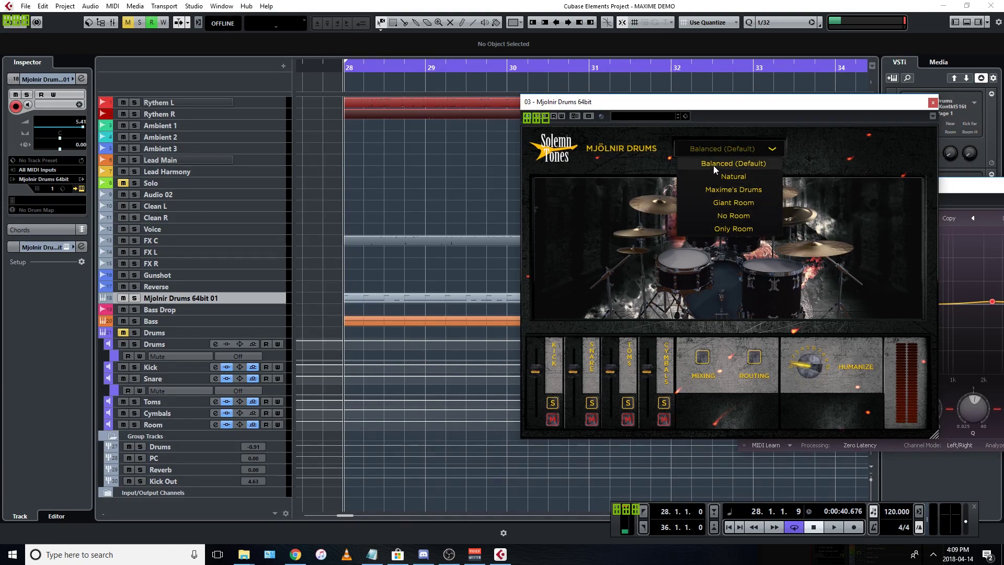
click(724, 149)
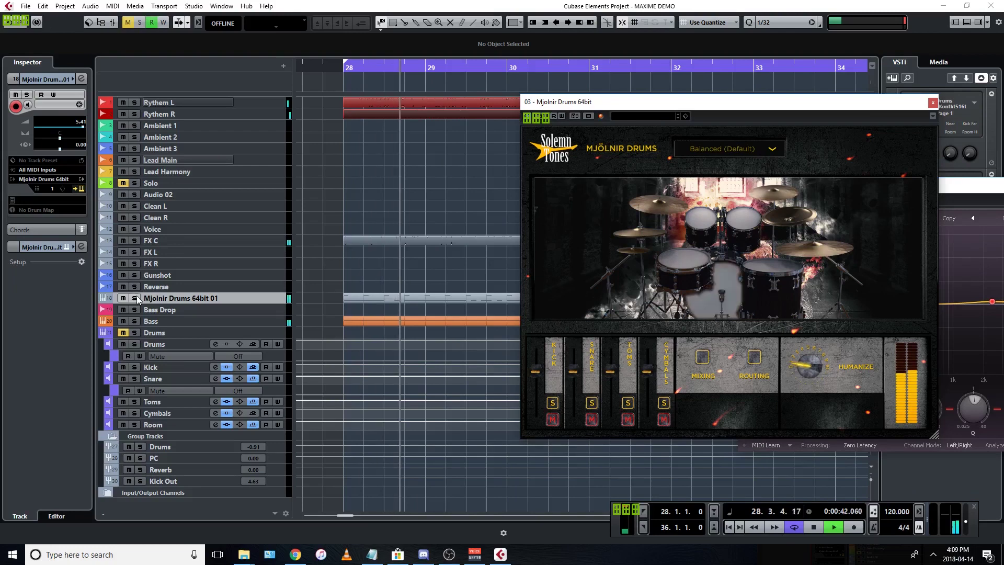
key(s)
click(732, 150)
click(725, 176)
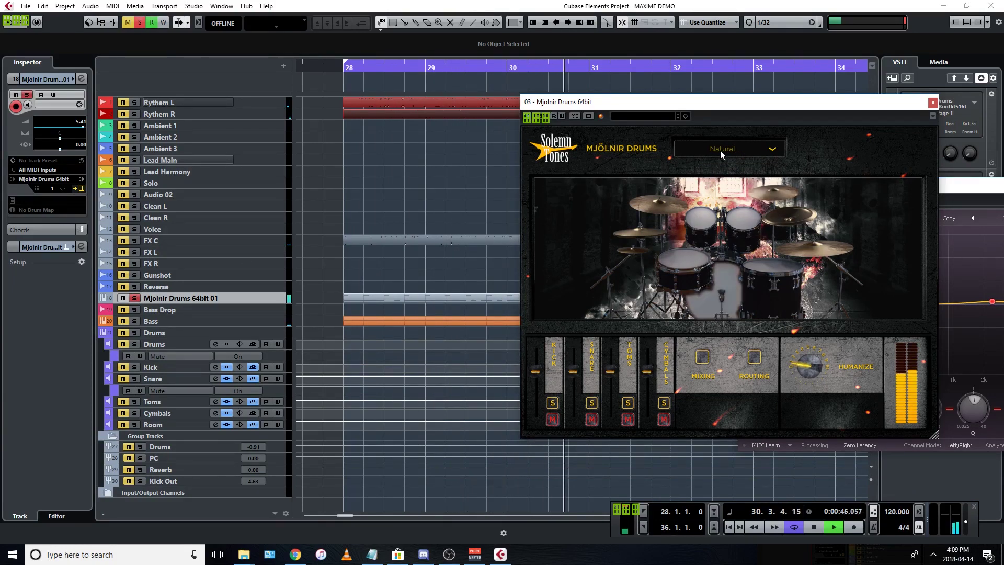
Audition the Maxime's Drums, Giant Room and No Room presets with the track soloed
click(720, 149)
click(134, 298)
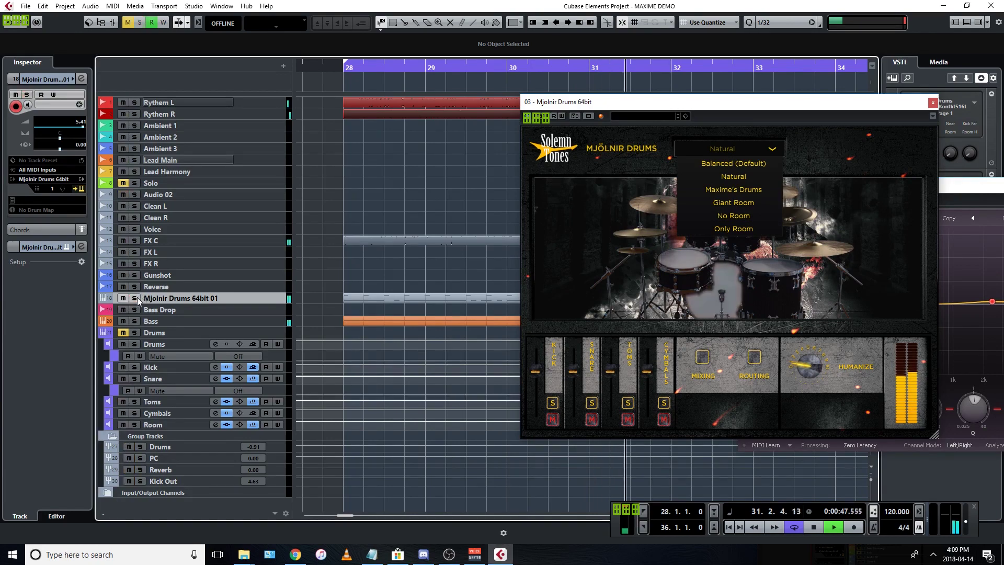
click(733, 190)
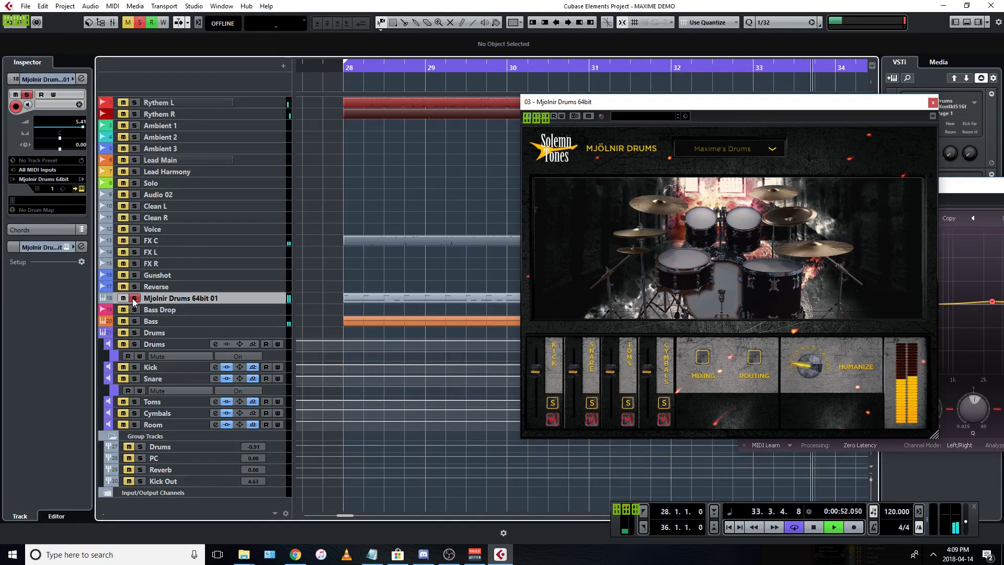
click(722, 157)
click(734, 199)
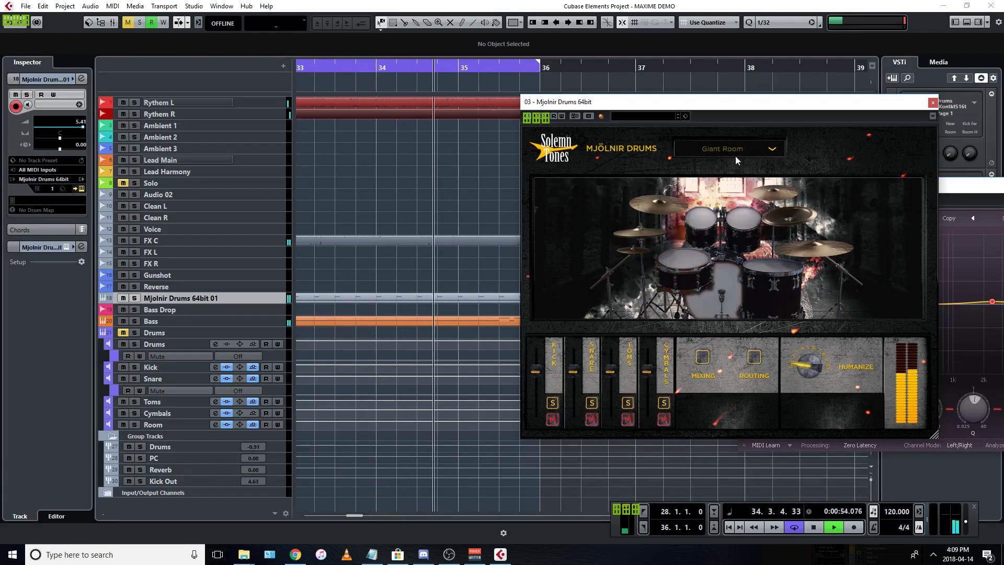
click(730, 149)
click(731, 214)
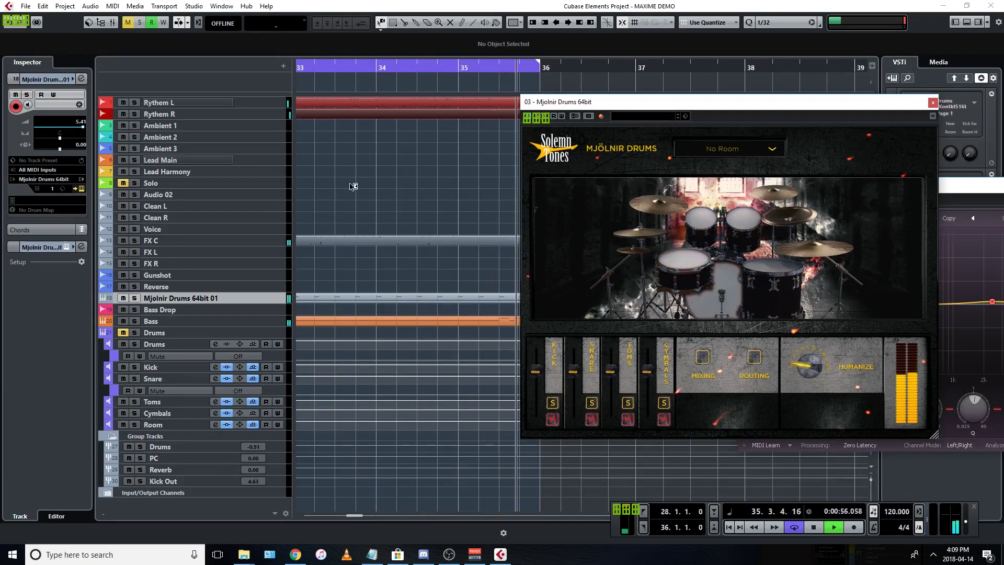
Try Only Room, return the kit to Balanced (Default), and stop playback at bar 28
click(724, 149)
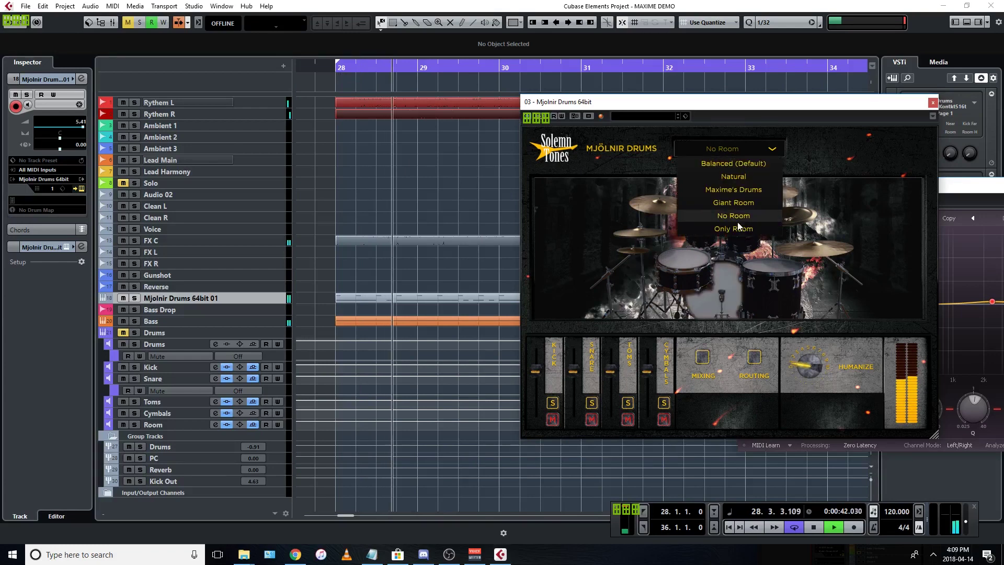
click(738, 224)
click(735, 148)
click(733, 166)
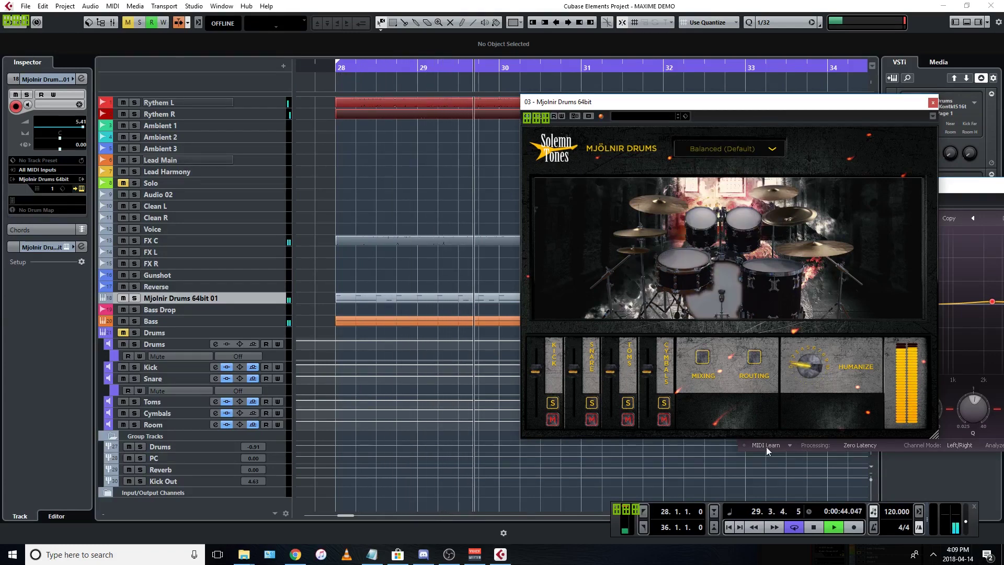
click(814, 527)
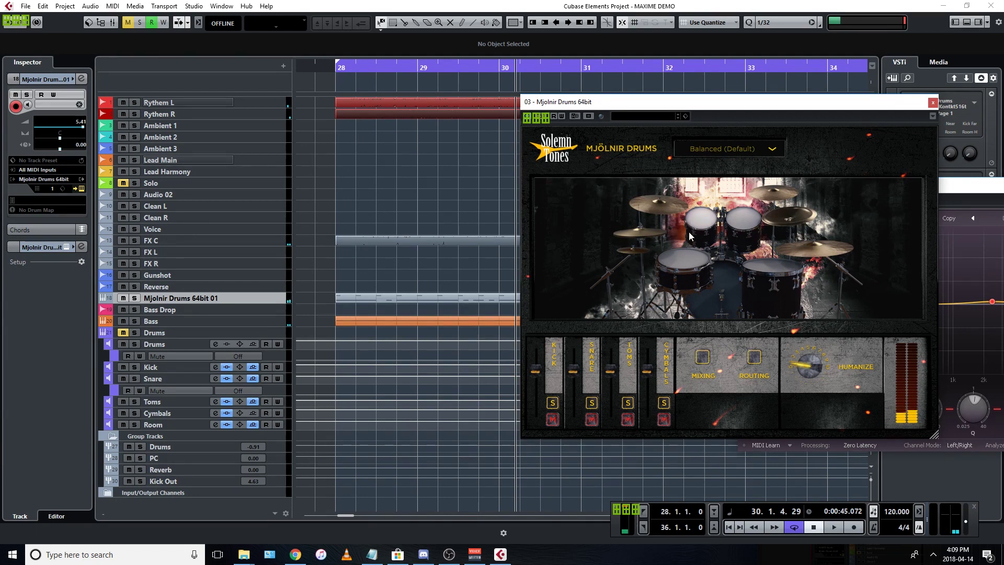
key(KP_1)
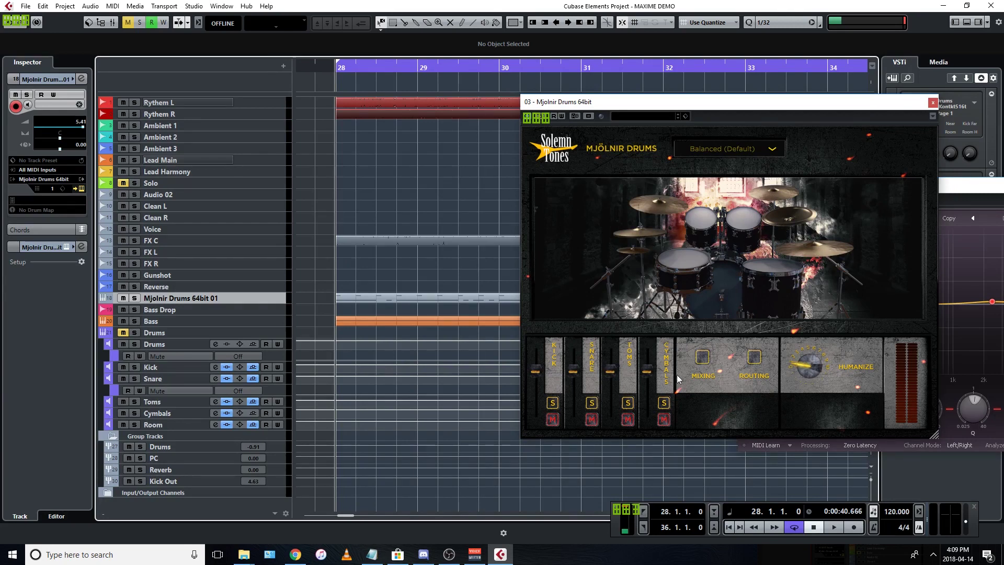
Trigger drum hits from the kit image, then play the soloed drums while adjusting Humanize
click(717, 287)
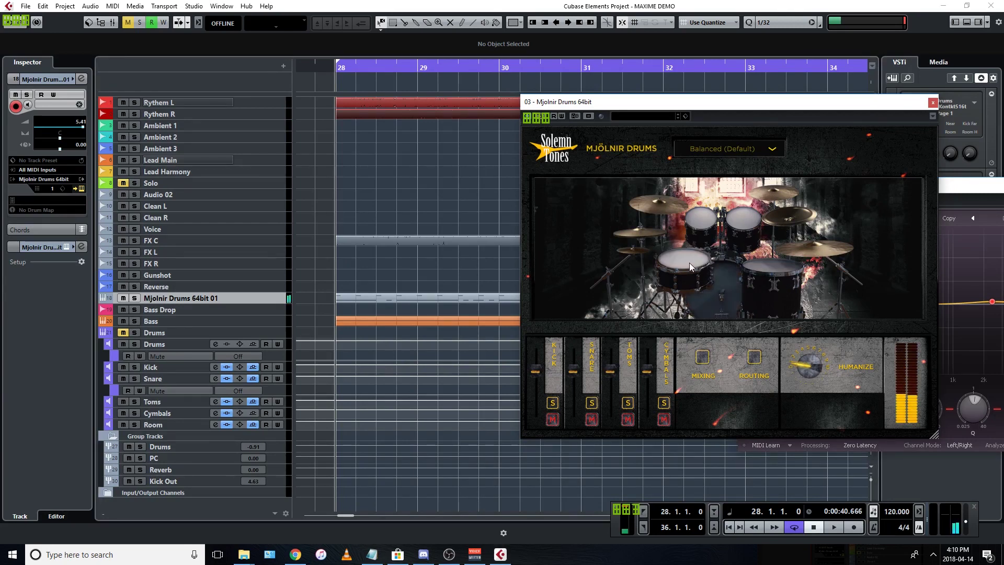
click(722, 265)
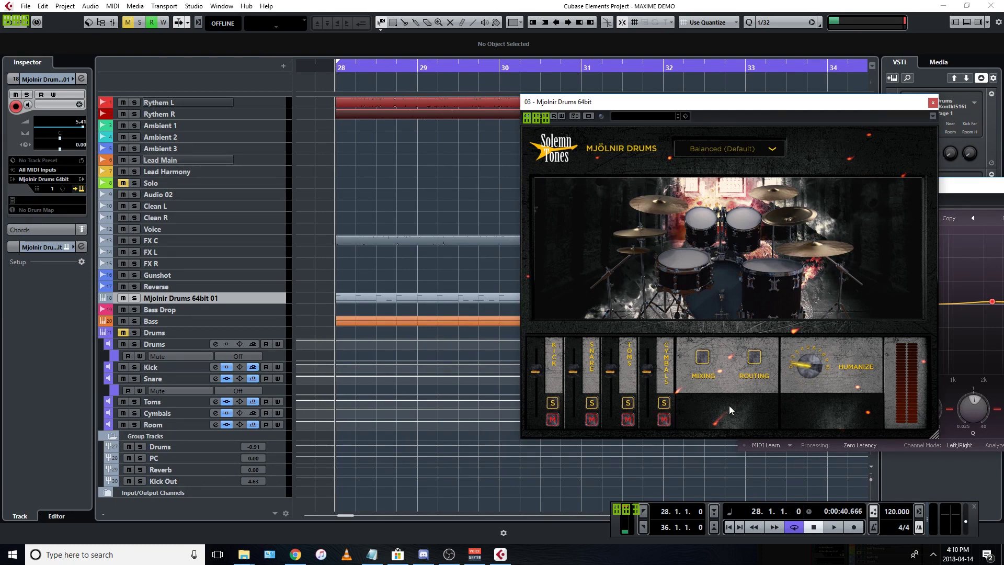
click(832, 527)
key(s)
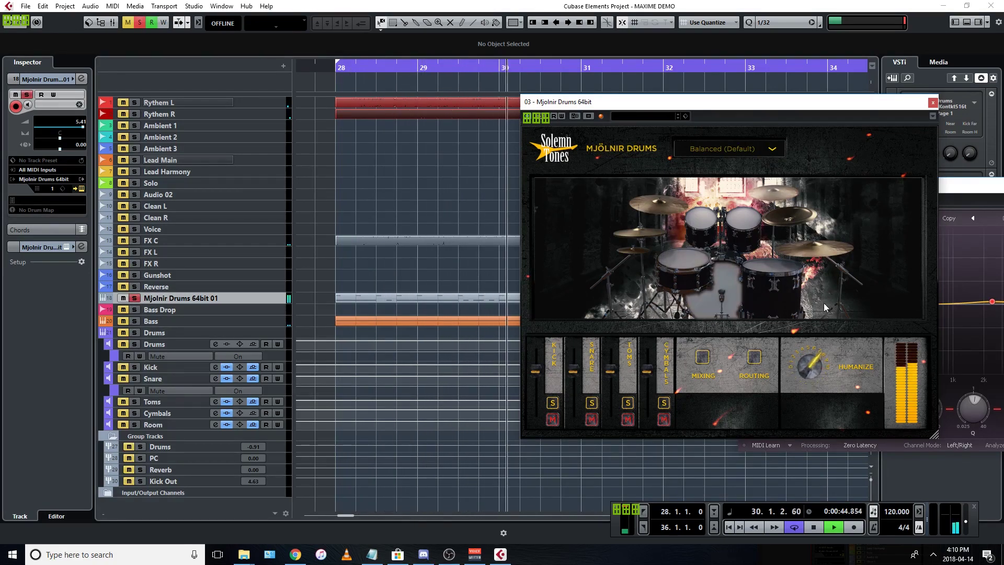
scroll(818, 341, down, 3)
scroll(808, 360, down, 3)
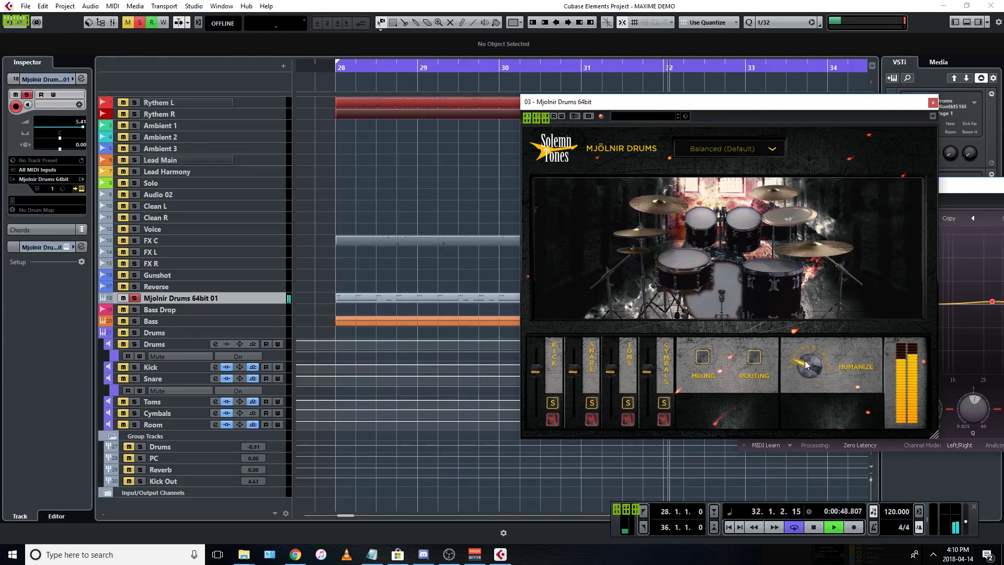
scroll(806, 359, up, 1)
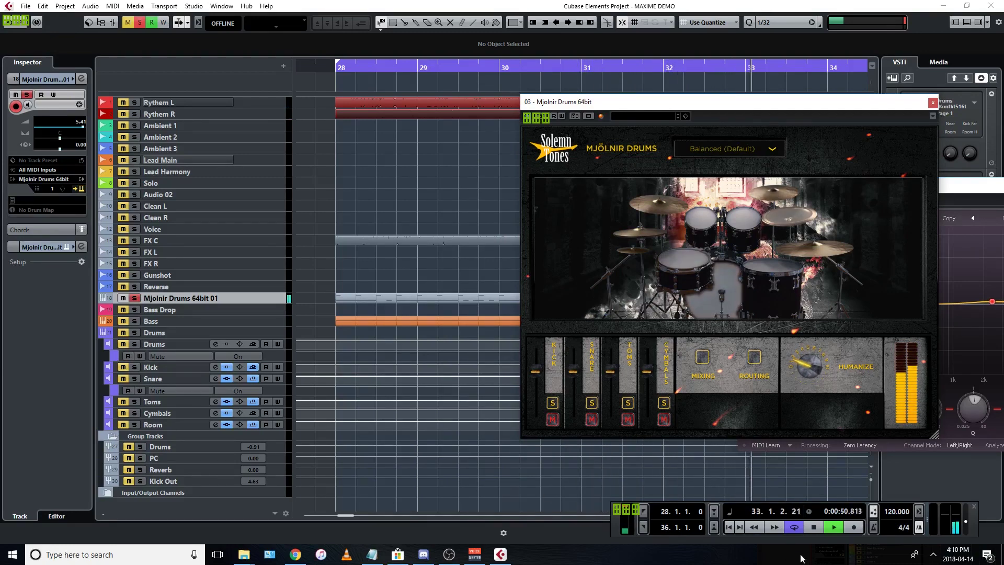
Stop playback at bar 28 and switch the drum plugin to its Mixing page
key(space)
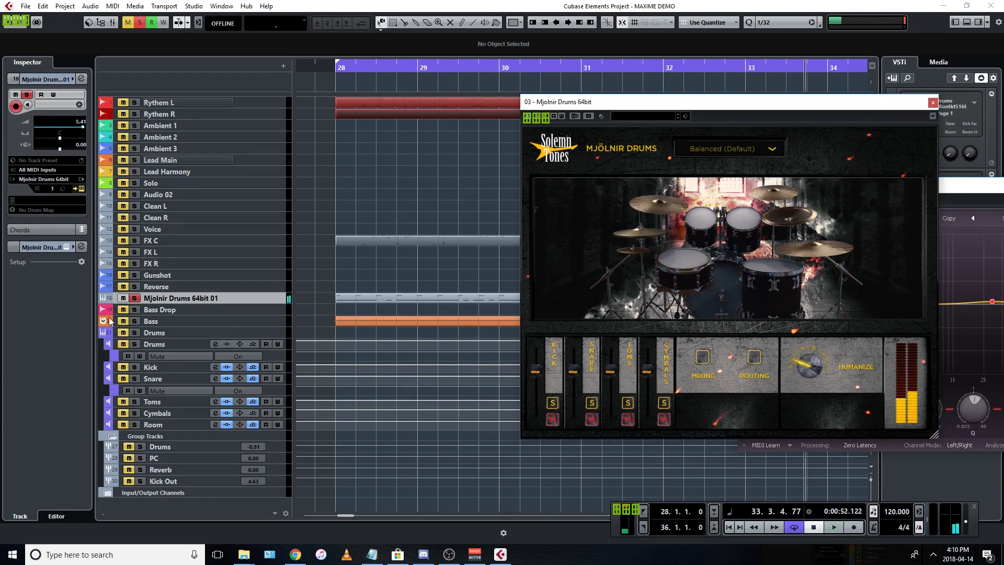
click(337, 68)
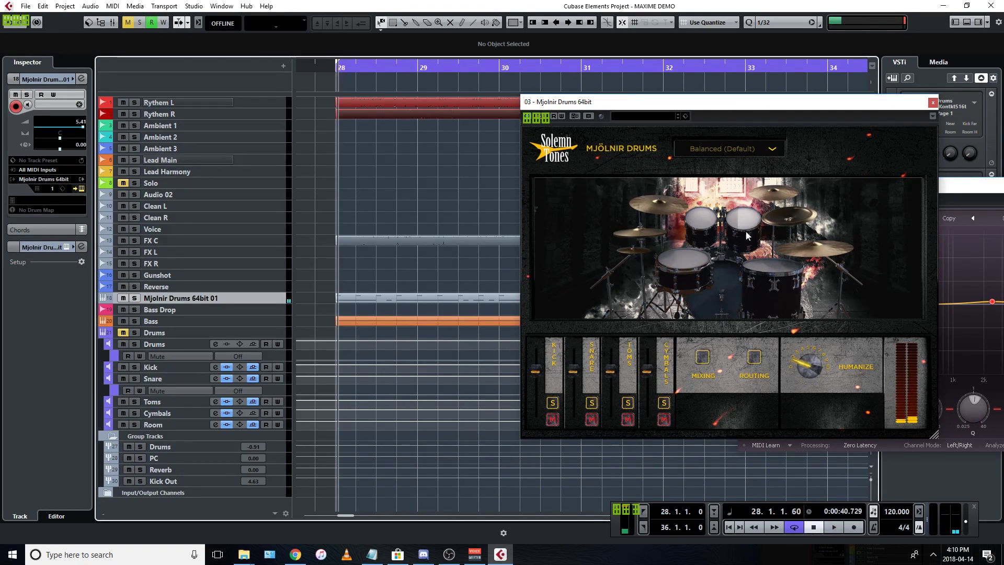
click(702, 362)
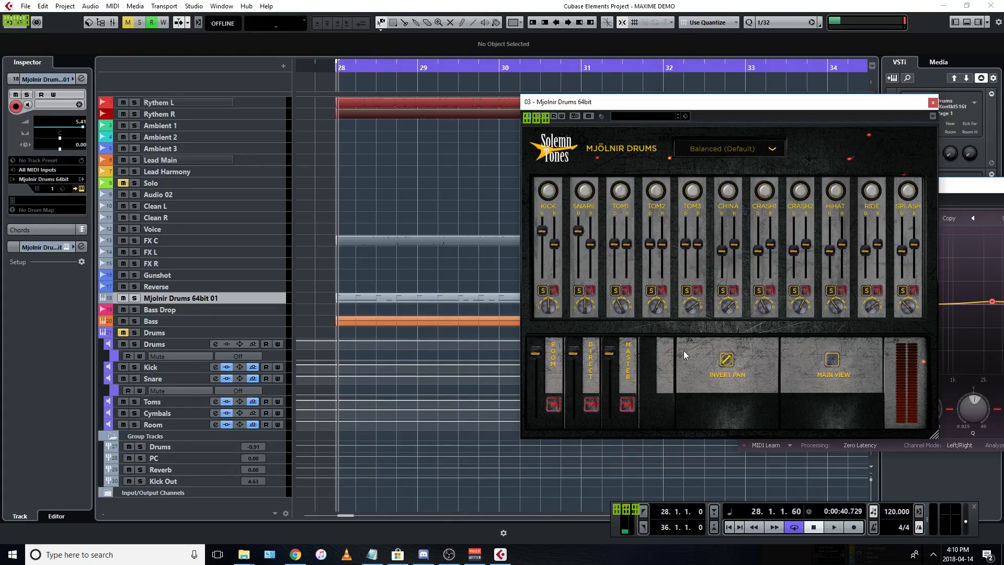
During playback, solo the drums, pull the Room fader down, and nudge Snare up and Kick down
click(834, 526)
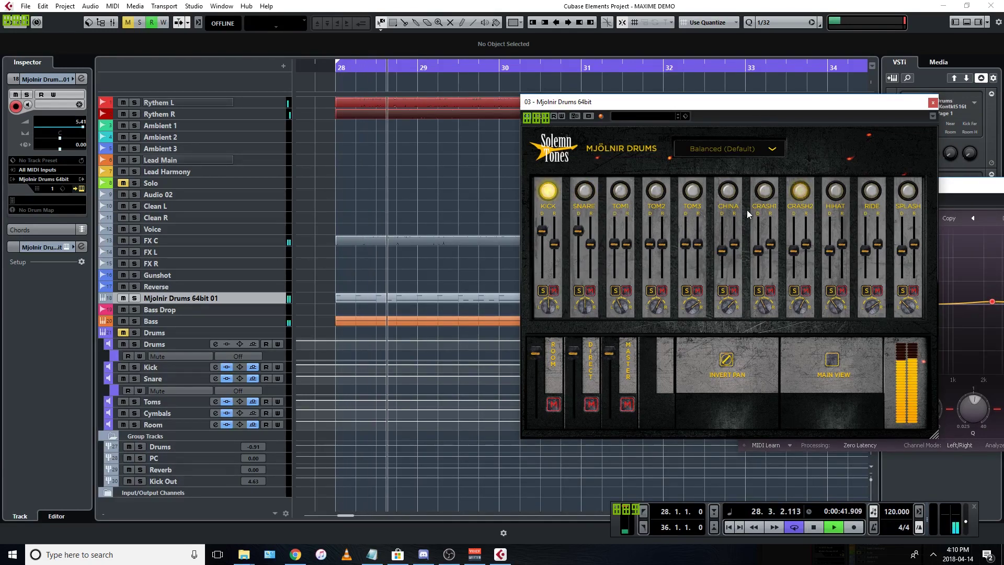
key(space)
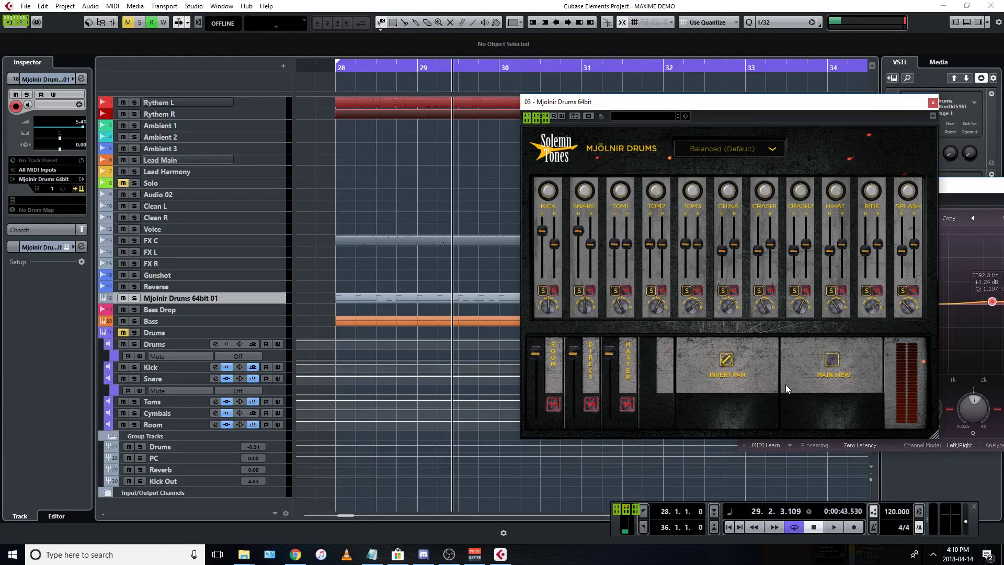
click(834, 528)
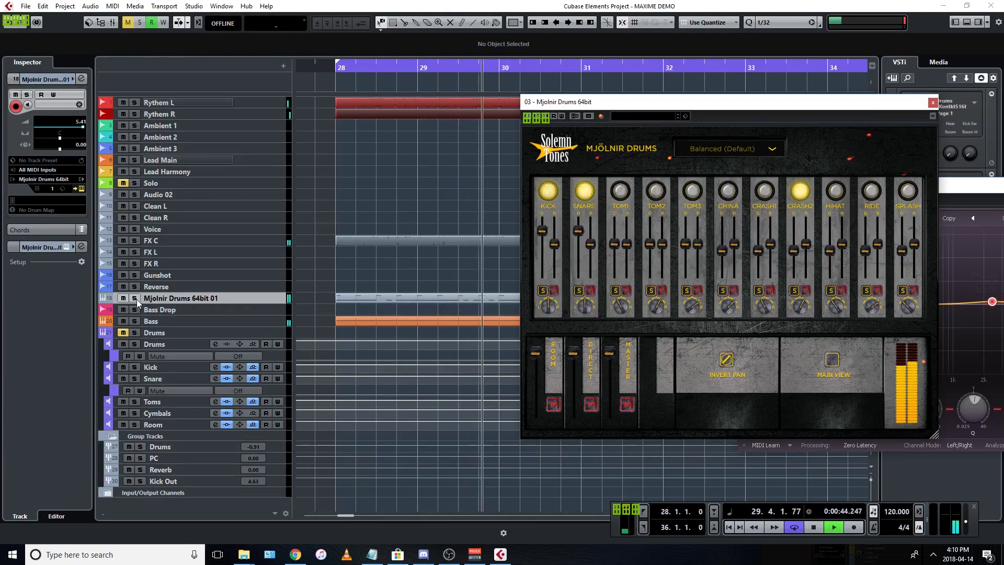
click(134, 298)
drag(538, 367, 520, 427)
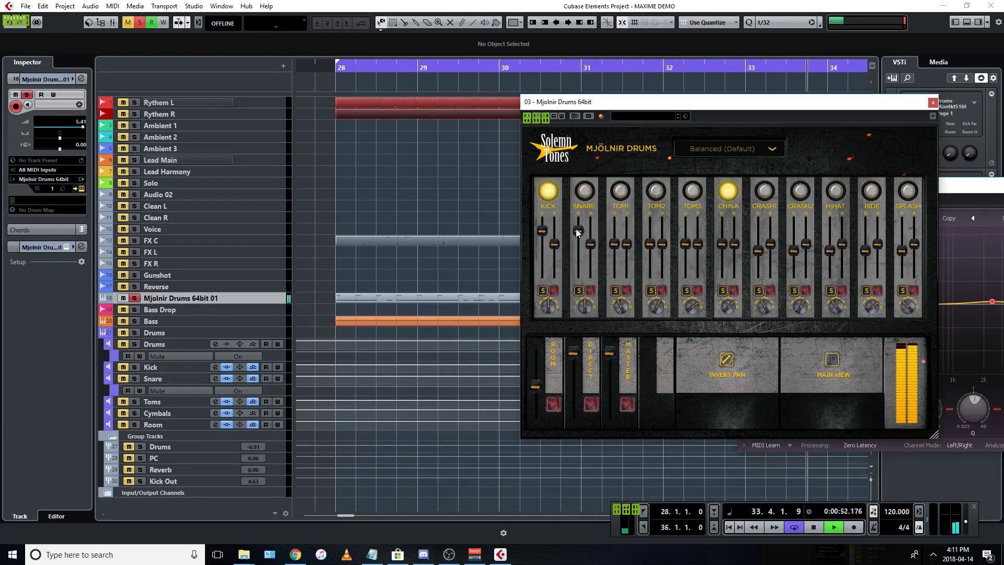
drag(577, 233, 577, 230)
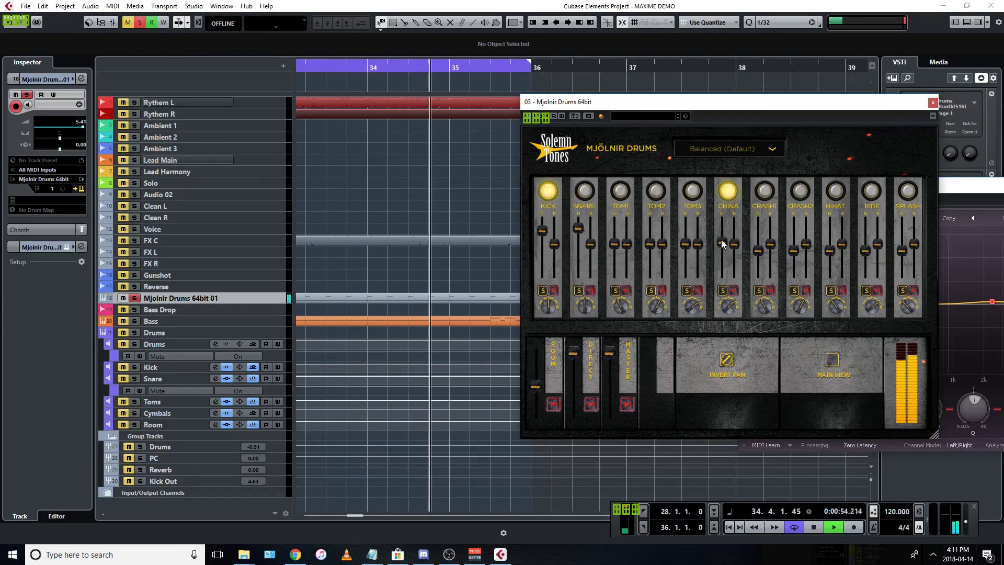
drag(542, 231, 539, 238)
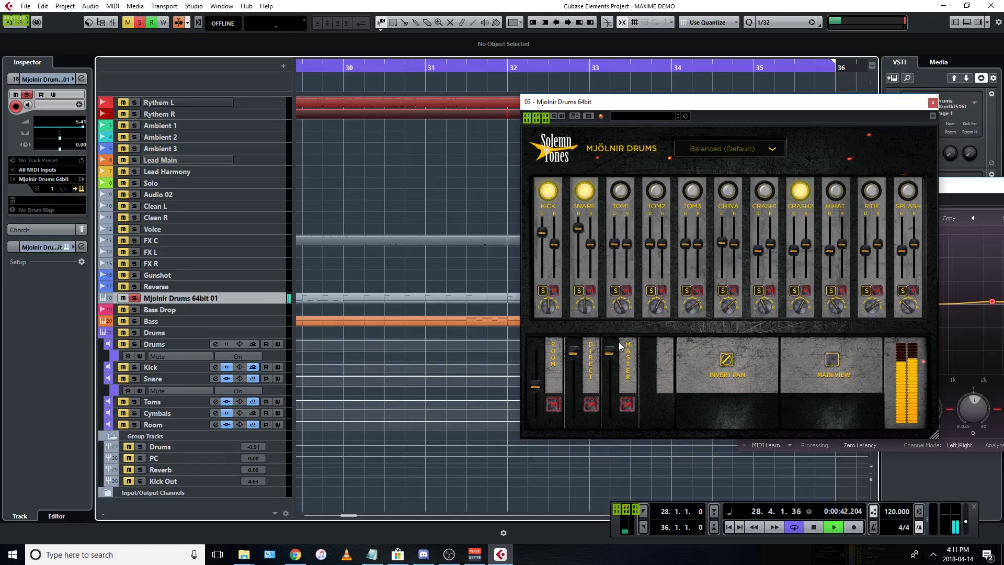
key(space)
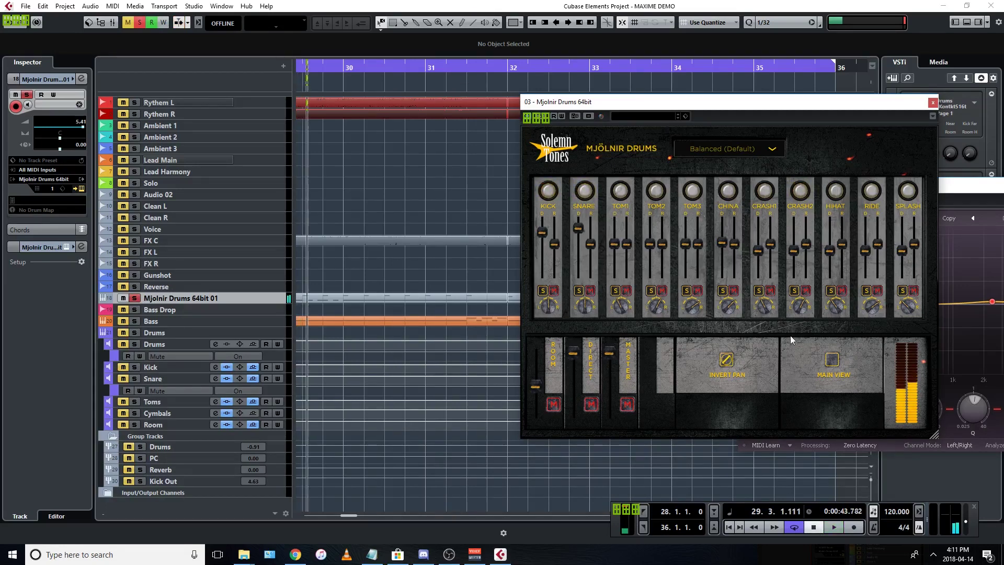
click(832, 360)
Open the Routing page and keep the output on 1 Stereo Output
click(757, 370)
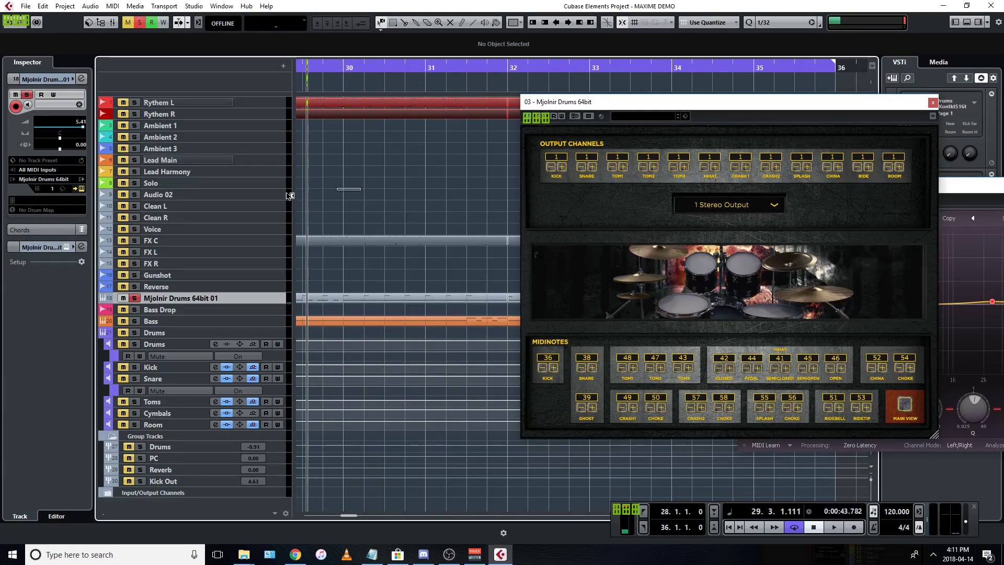
scroll(425, 228, left, 3)
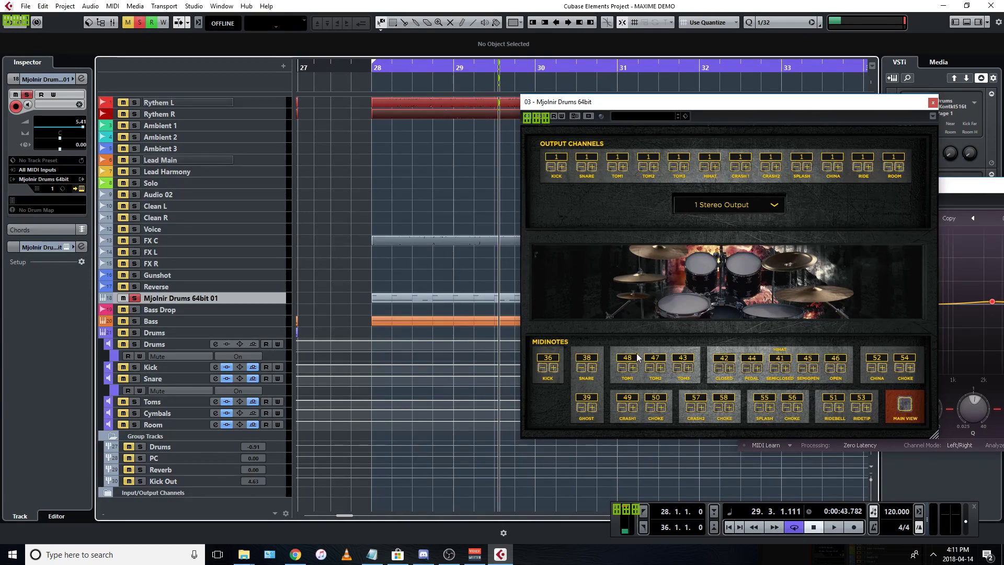
click(729, 208)
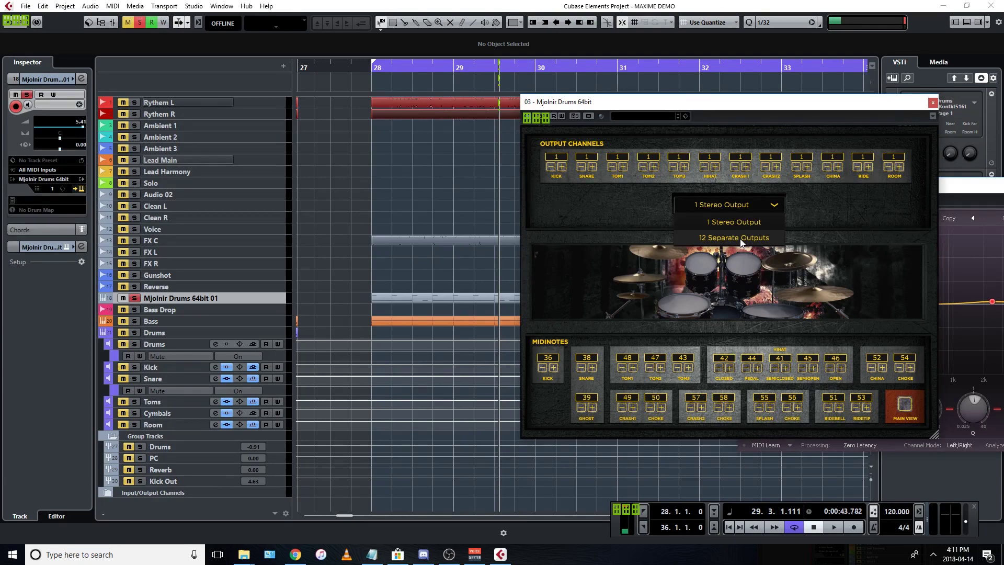
click(730, 216)
Return to the main kit page, unsolo the drums, and play from bar 28 before stopping there again
click(906, 407)
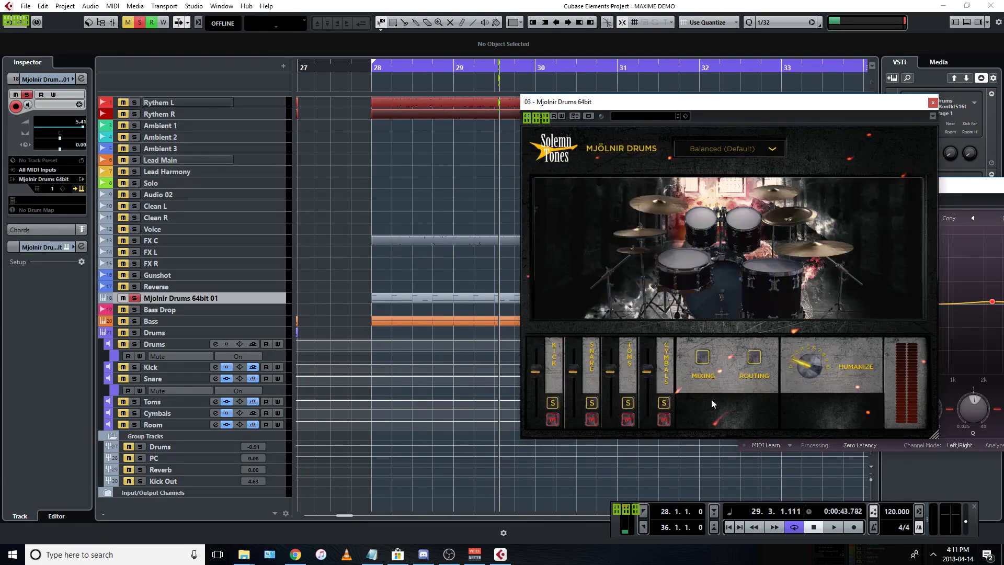
click(373, 69)
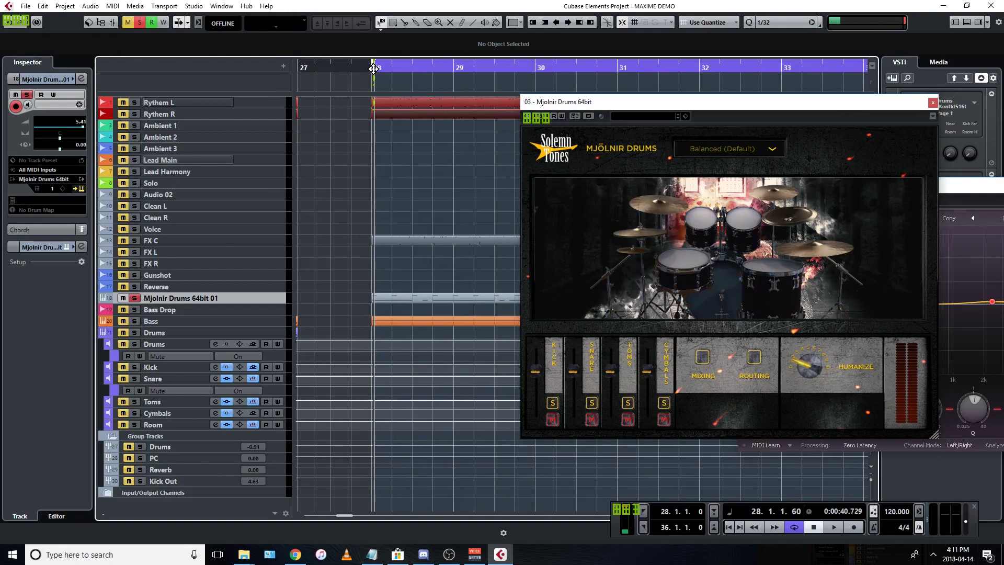
click(134, 299)
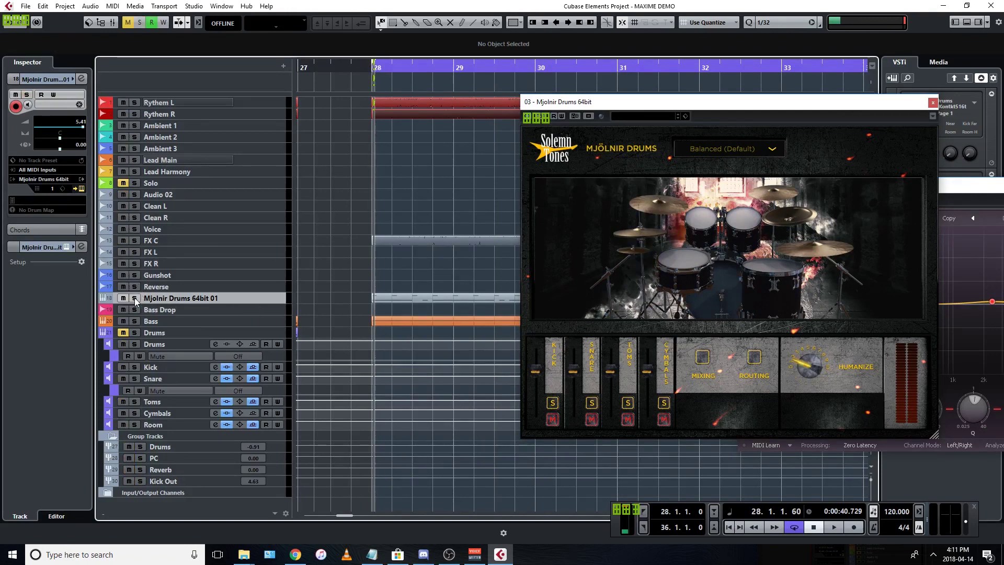
key(space)
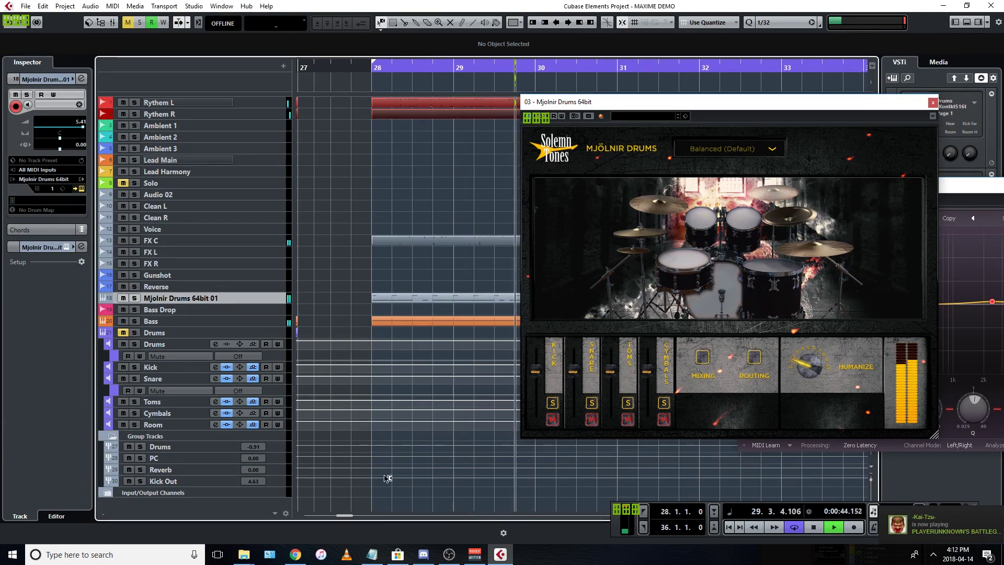
drag(346, 515, 348, 517)
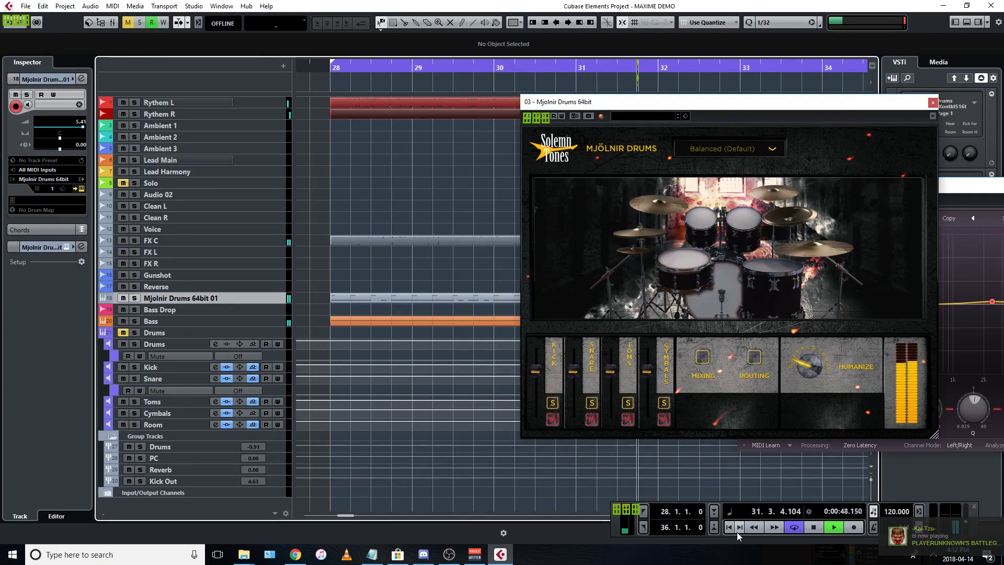
click(815, 527)
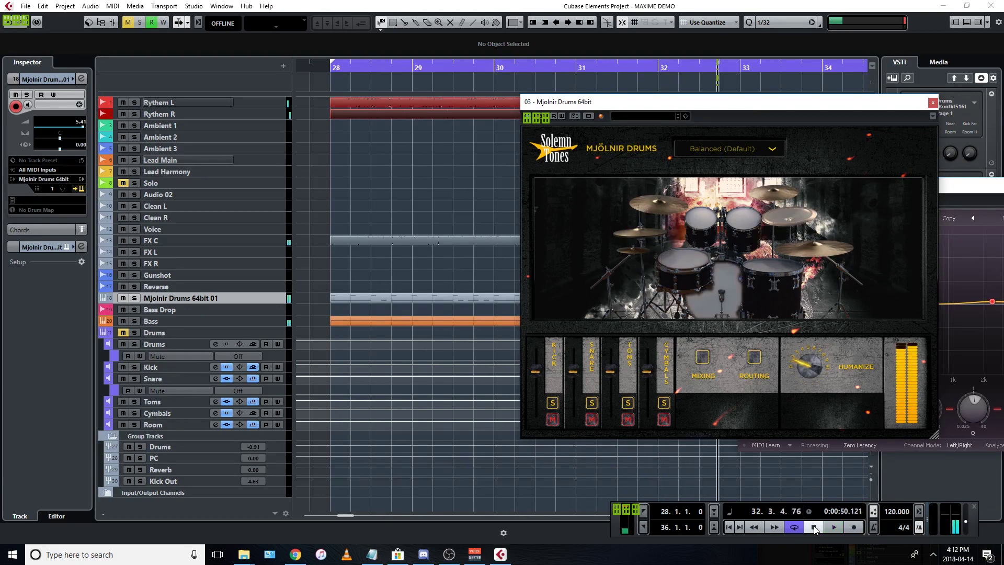
click(331, 69)
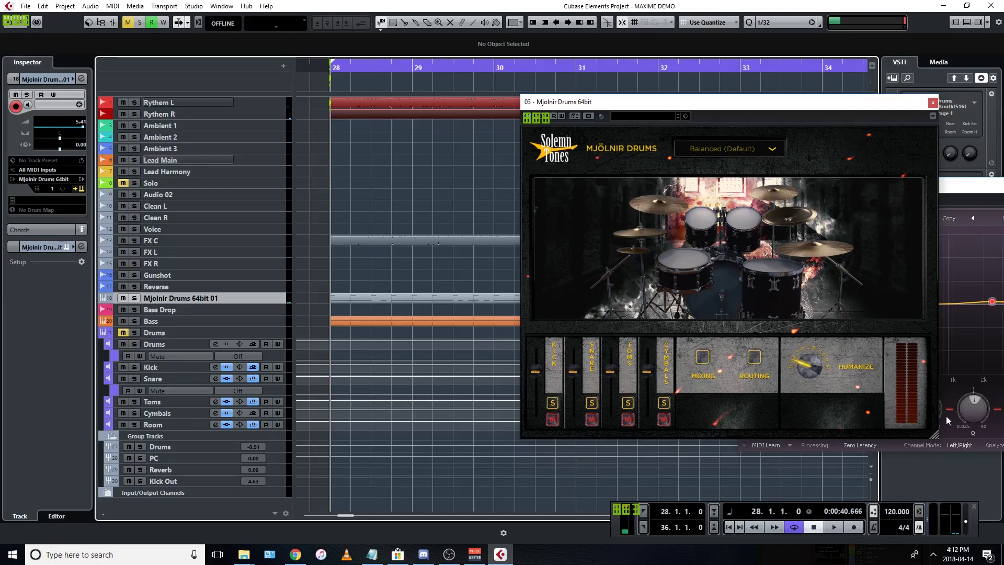
Open the Mjolnir Drums channel settings, close the plugin window, and play the soloed track
click(80, 79)
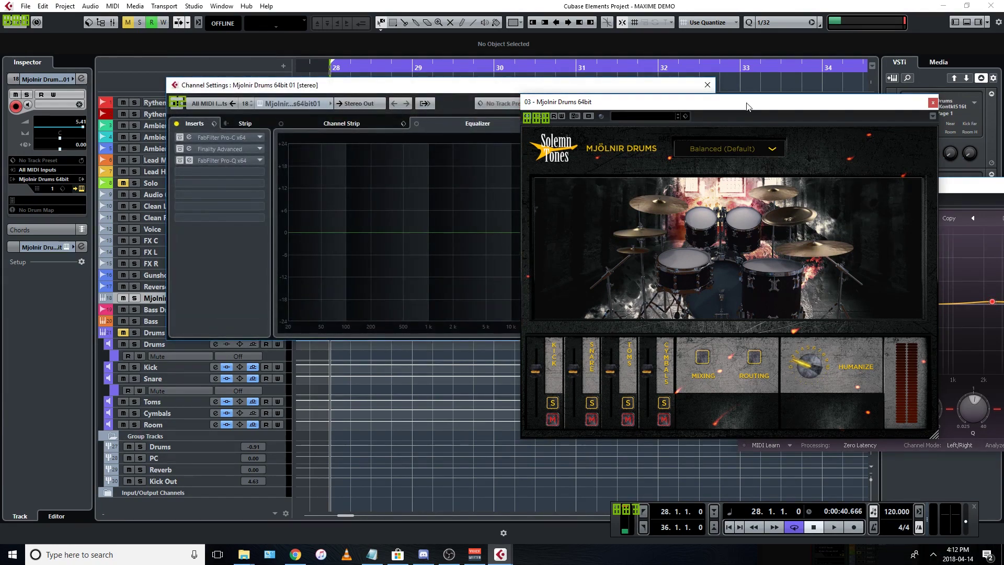
click(932, 102)
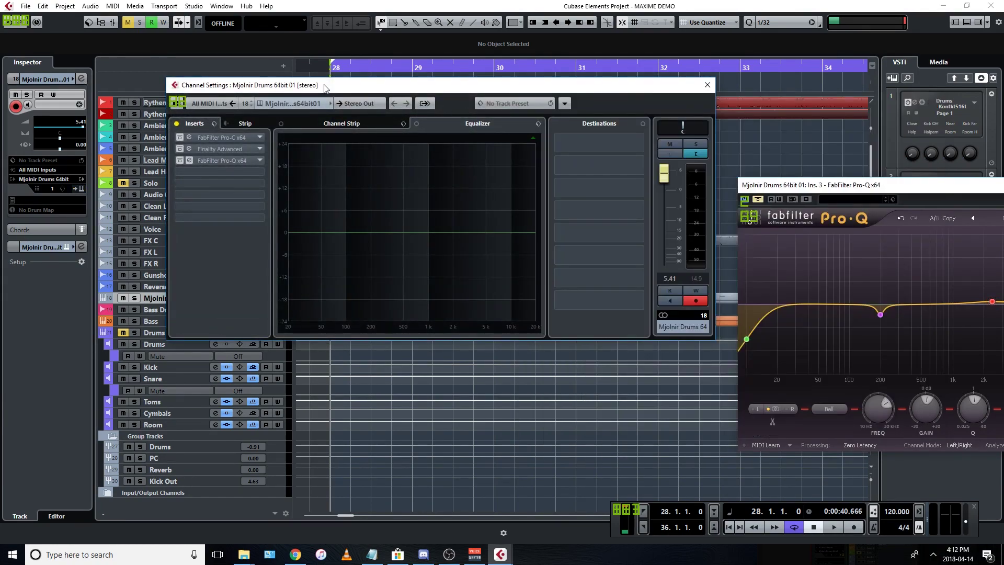
drag(324, 86, 352, 103)
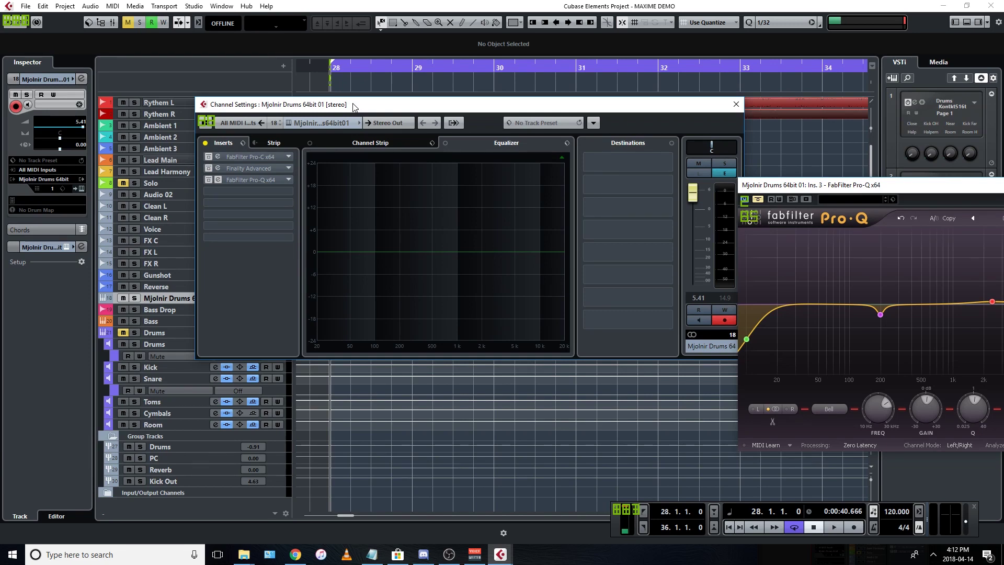
drag(352, 106, 393, 107)
click(833, 528)
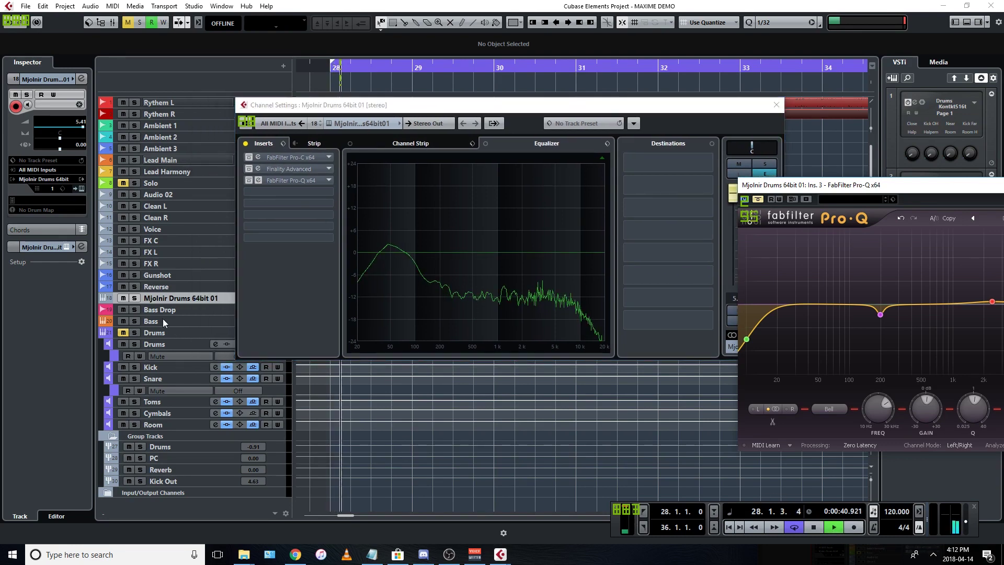
click(26, 95)
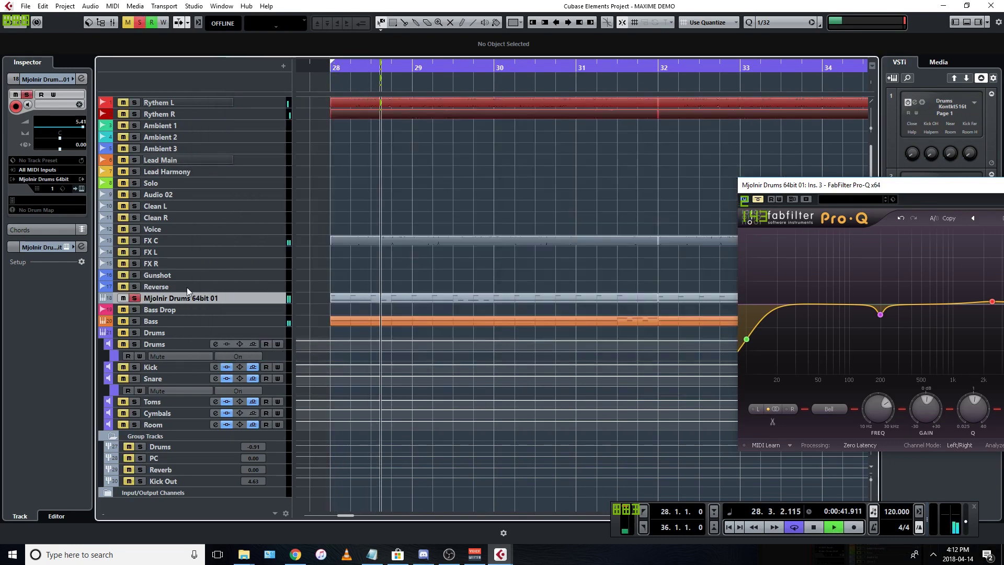
click(81, 79)
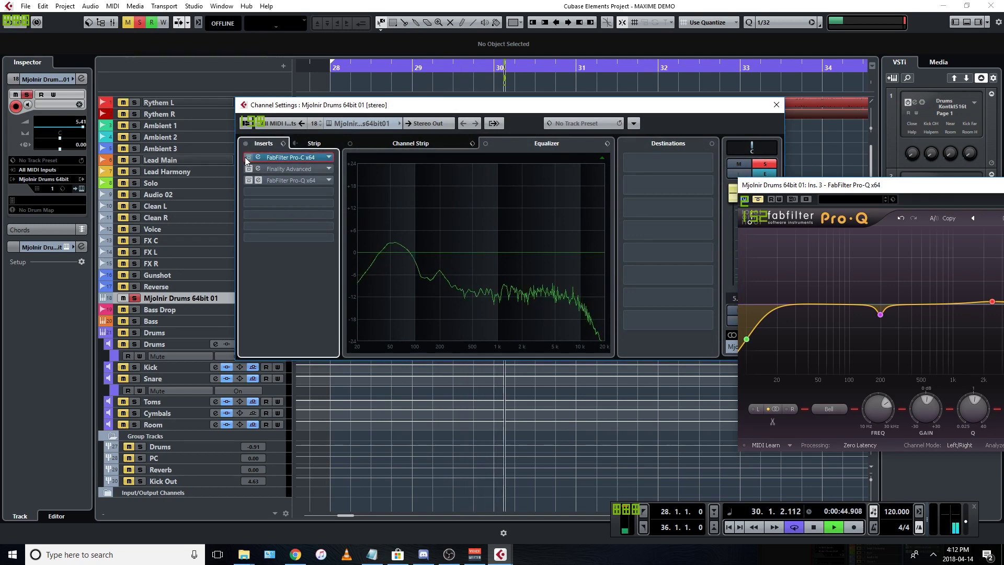
Raise the Pro-C compressor threshold to about -17.3 dB and close its windows
click(277, 157)
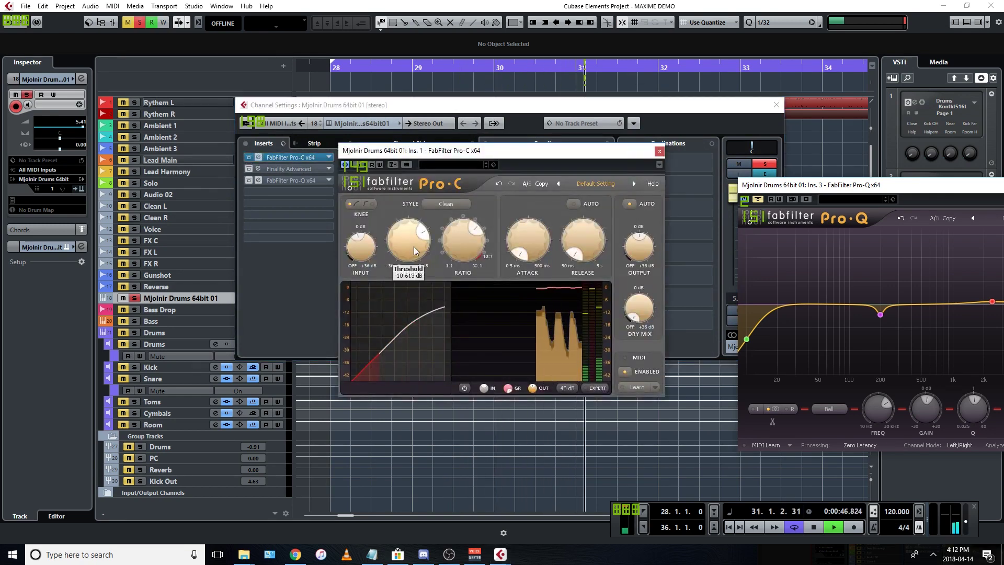
mouse_move(457, 246)
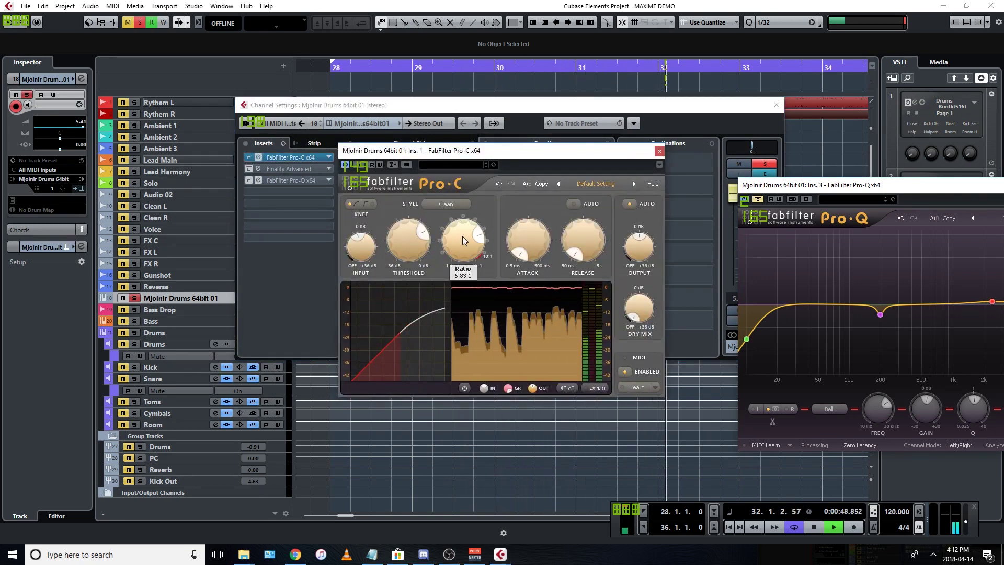
mouse_move(415, 267)
scroll(415, 267, down, 5)
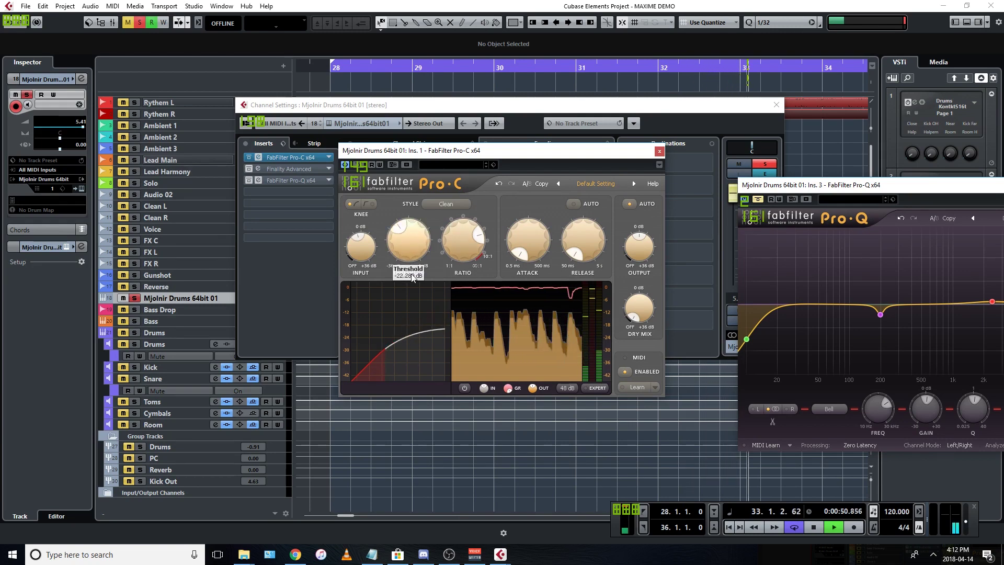
drag(432, 260, 419, 246)
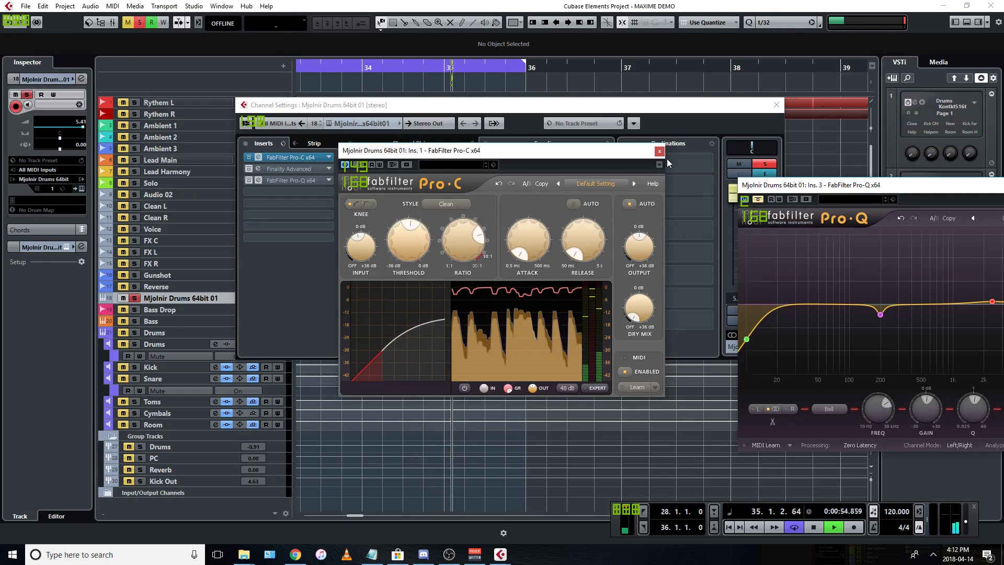
key(Escape)
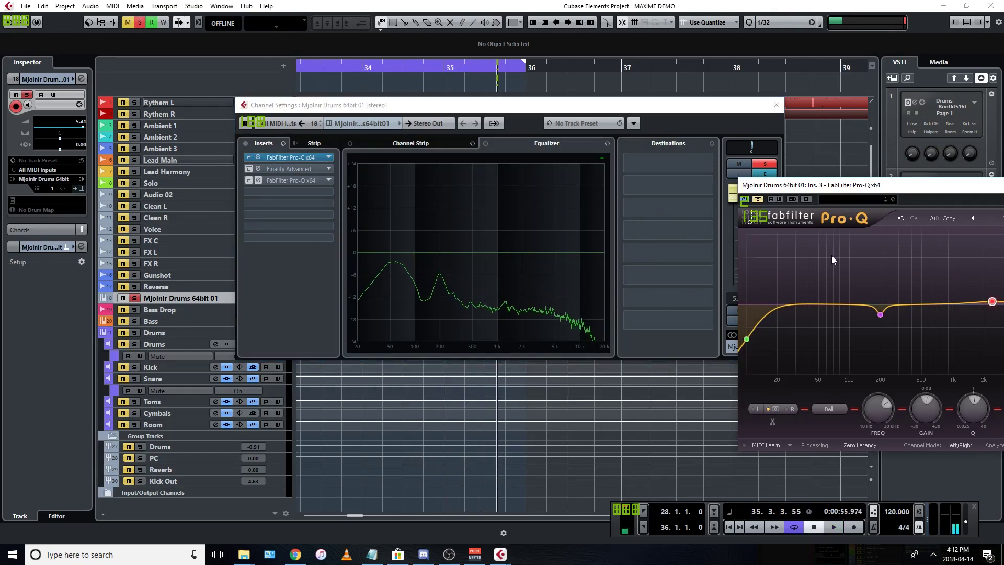
key(Escape)
Replay from bar 28 with Pro-C open again, then stop playback and close Pro-C
drag(507, 205, 273, 204)
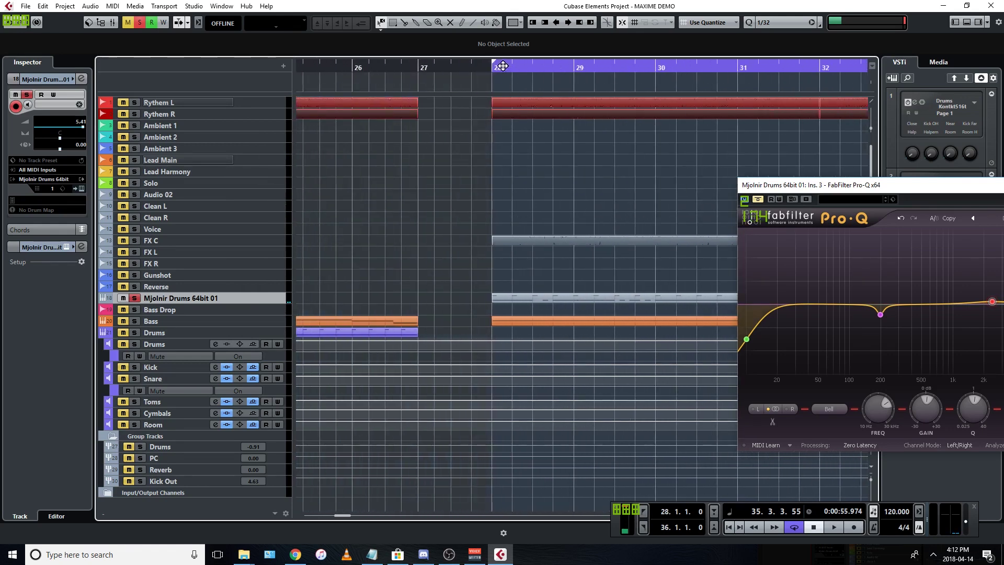
key(space)
click(837, 530)
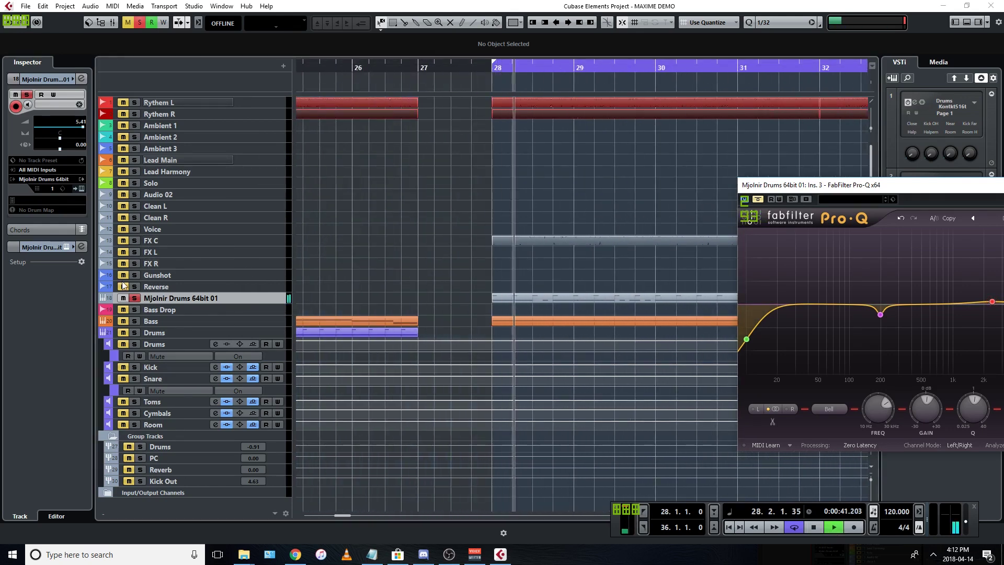
click(81, 79)
click(259, 157)
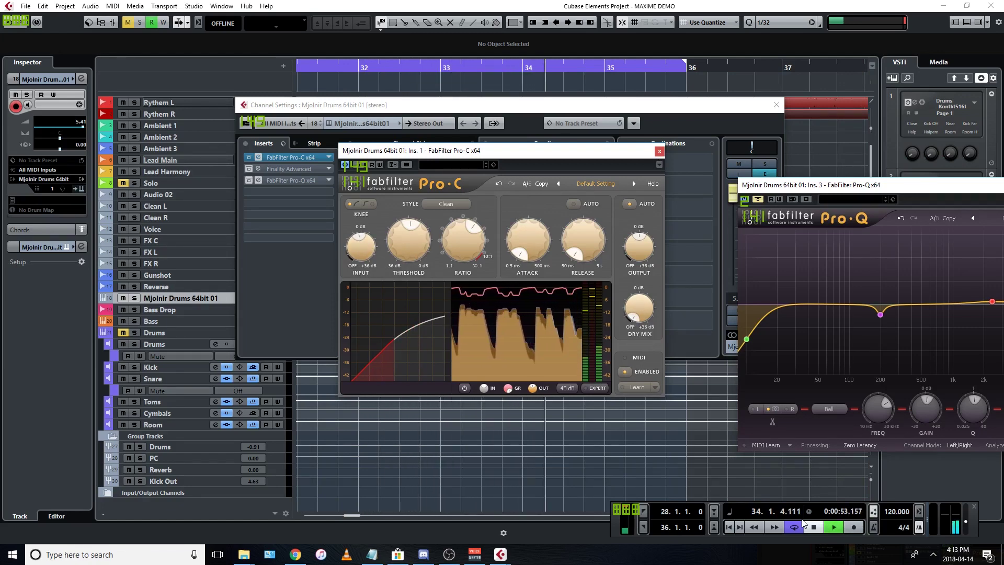
key(space)
click(660, 152)
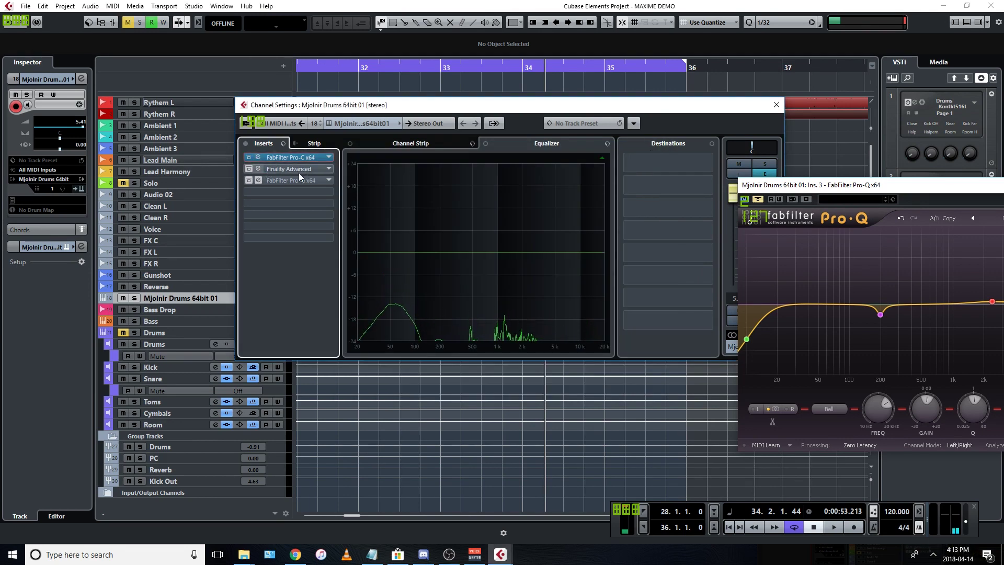
Activate the Finality Advanced limiter, set its output to -2.8 dB, and solo the drum track
click(247, 168)
click(281, 168)
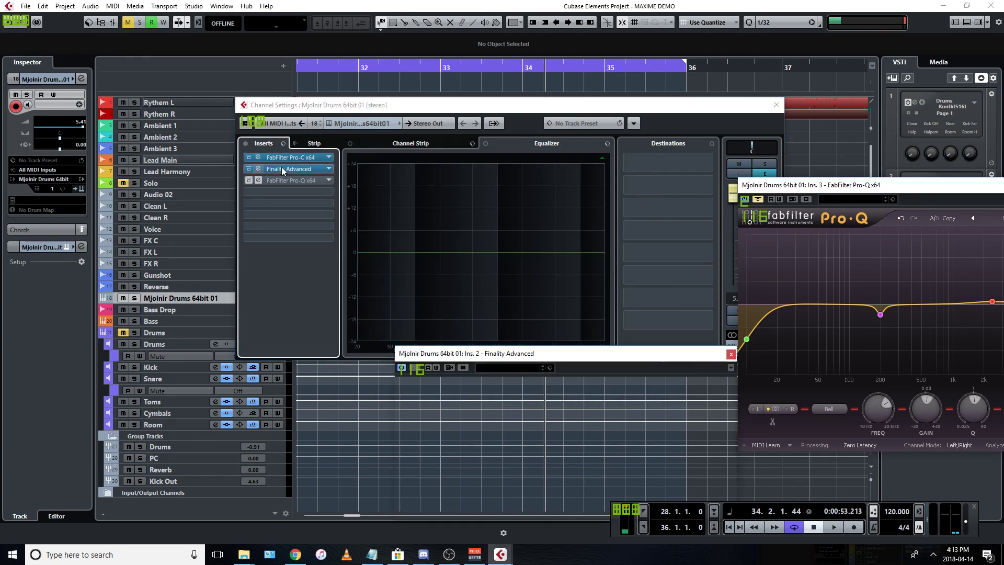
click(834, 526)
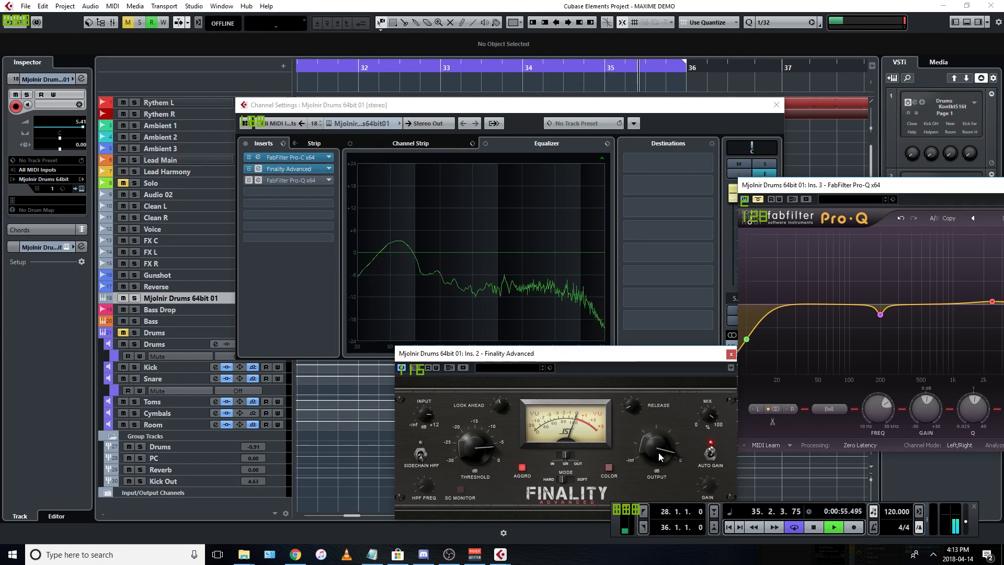
drag(653, 441, 645, 454)
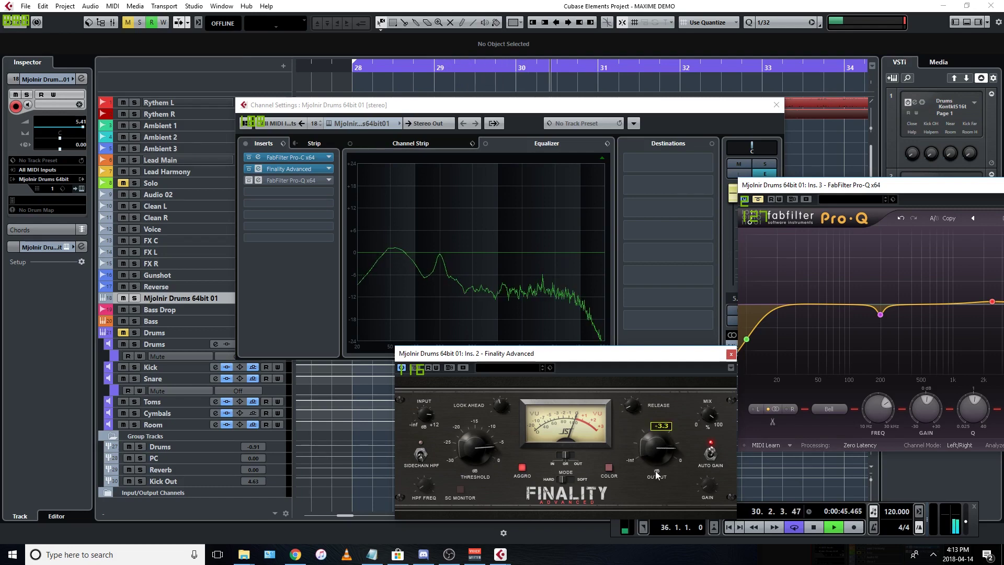
click(136, 300)
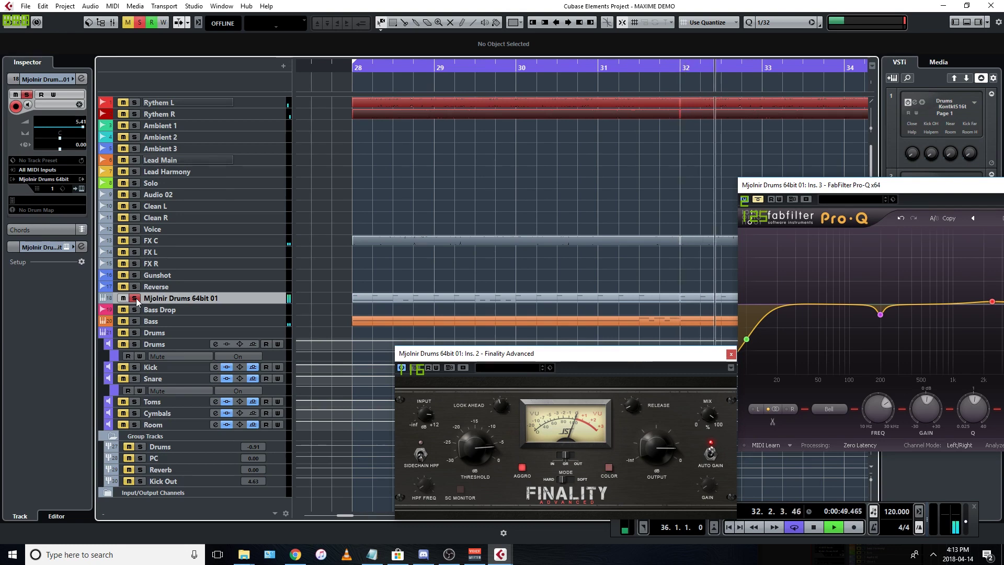
click(817, 532)
click(815, 528)
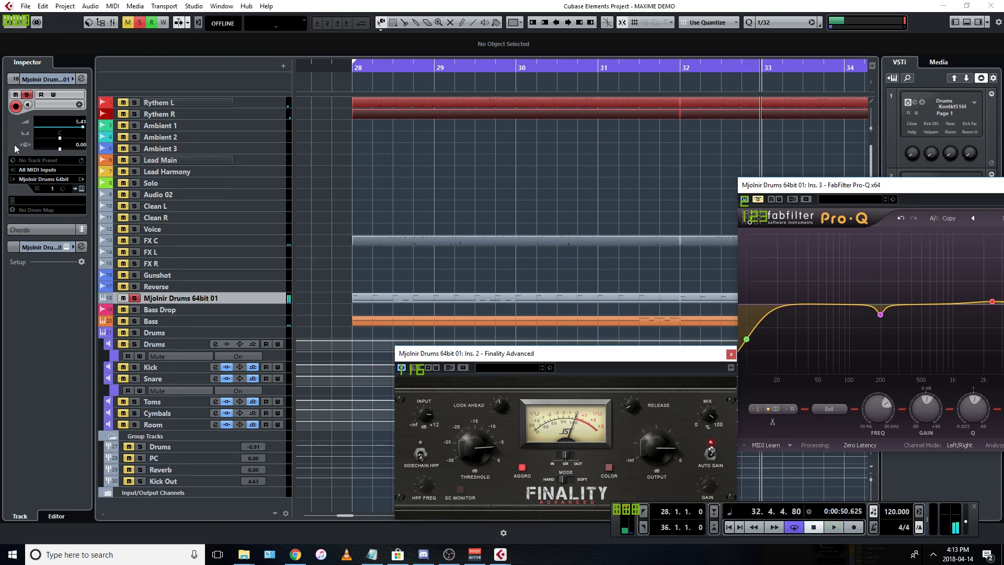
Activate the Pro-Q insert on the drum channel and open its window during playback
click(80, 78)
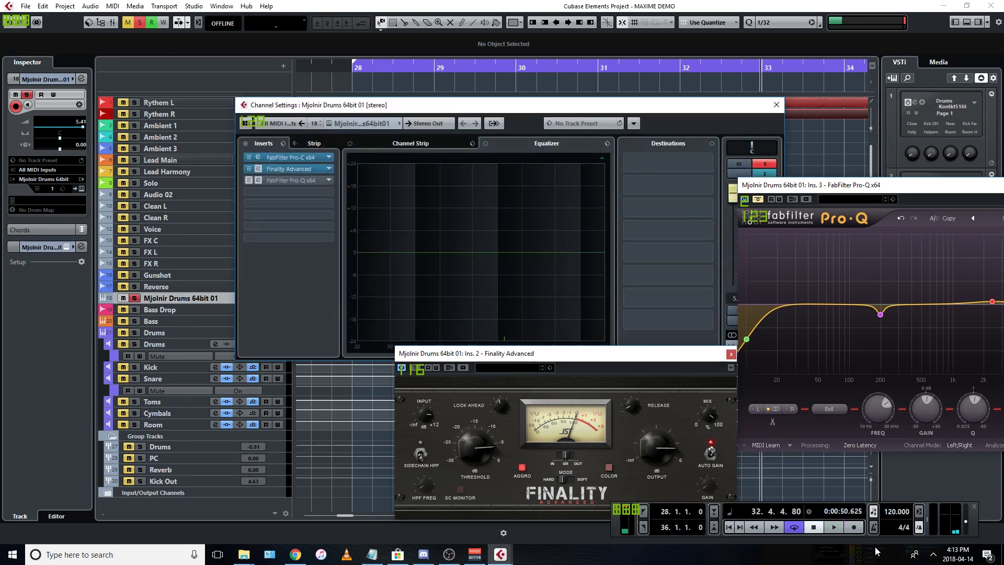
click(835, 529)
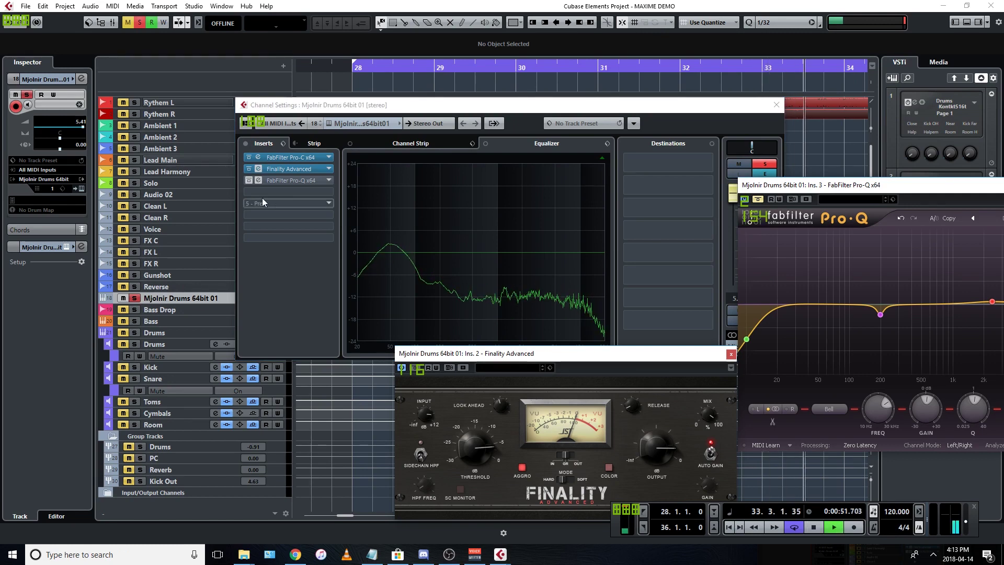
click(252, 181)
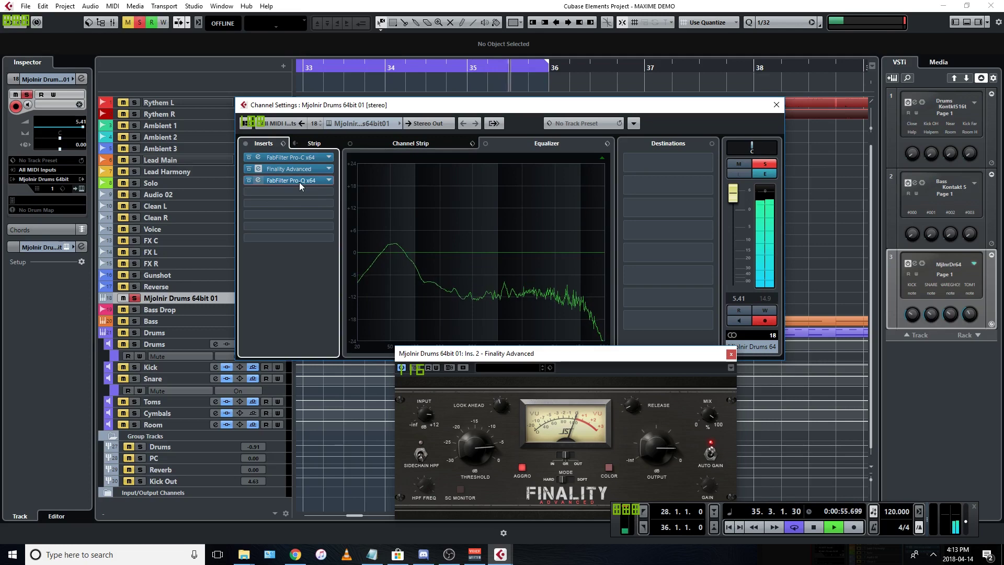
click(299, 182)
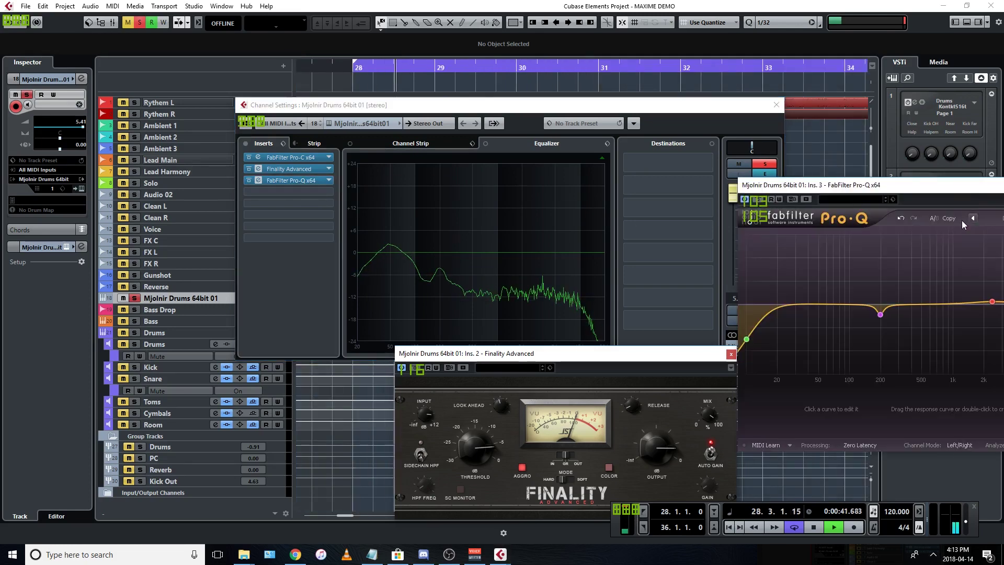
Move the Pro-Q window to the centre, unsolo the drums, stop playback, and close Pro-Q
drag(911, 188, 556, 112)
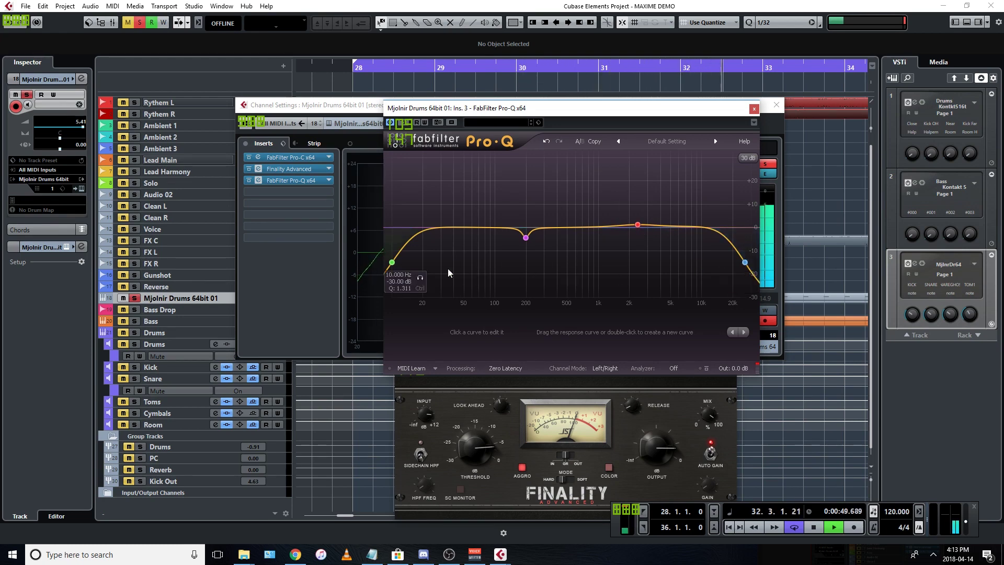
click(135, 298)
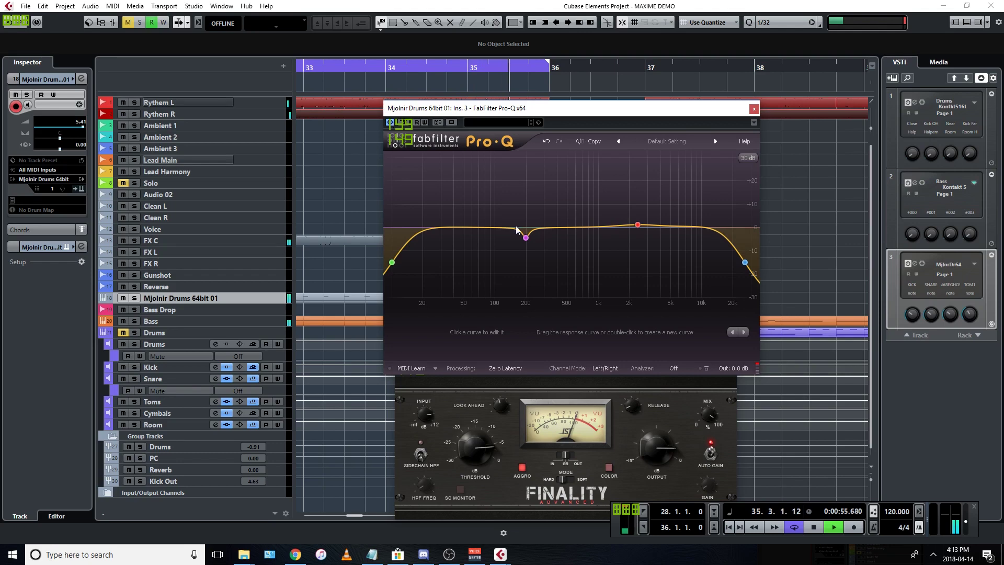
mouse_move(527, 248)
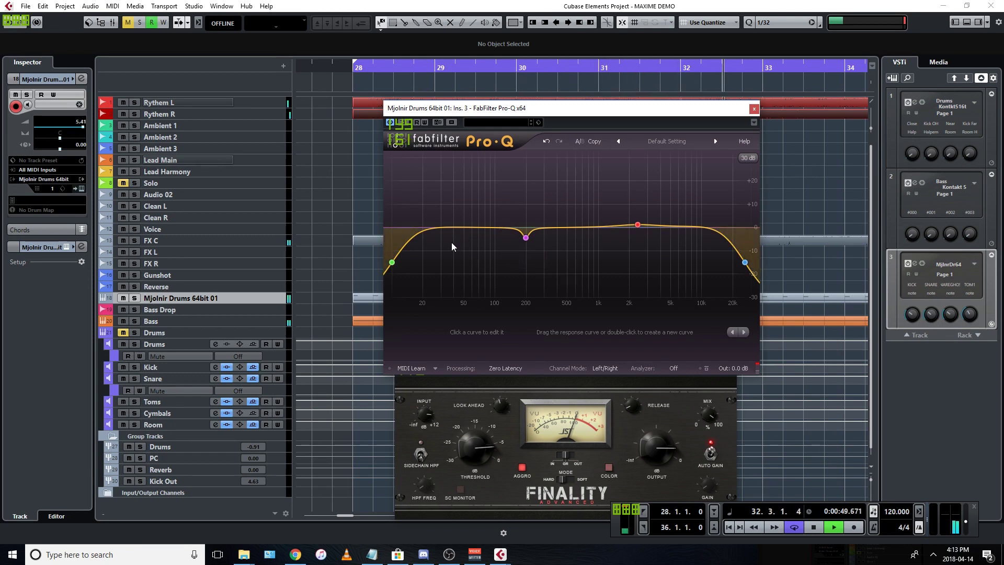
click(814, 528)
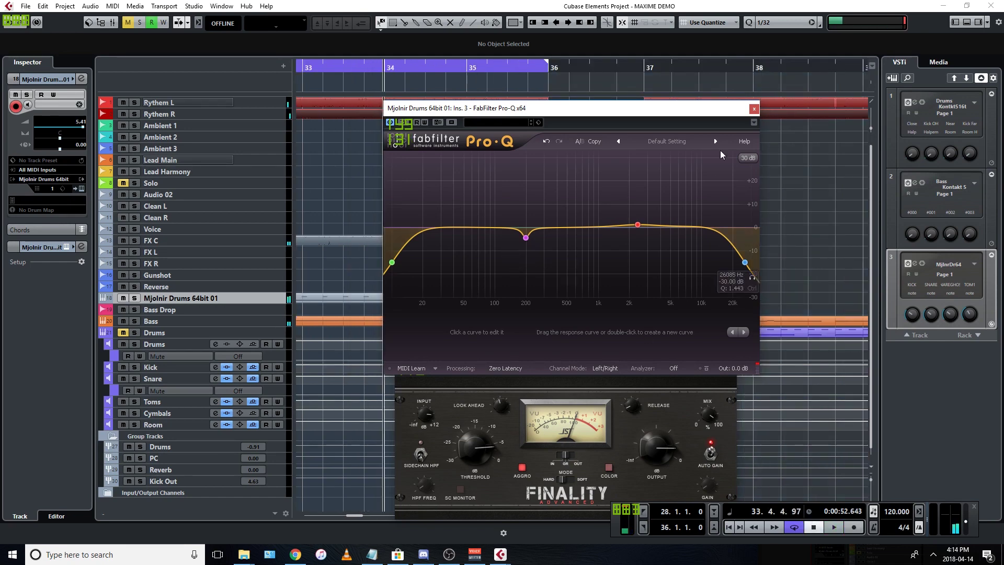
click(753, 110)
scroll(522, 204, left, 3)
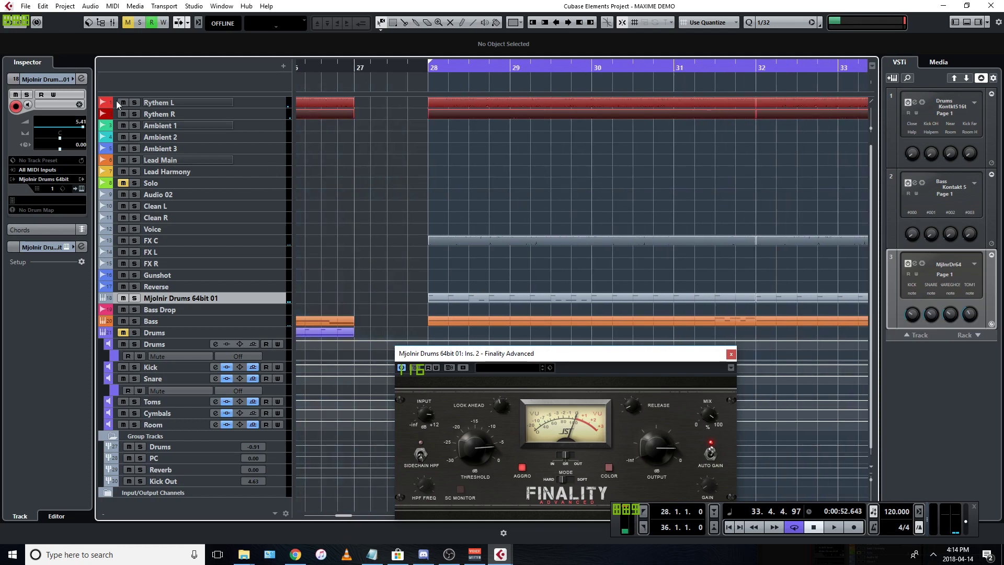
Close the Finality limiter window and open the Mjölnir Drums instrument window
click(81, 78)
click(777, 105)
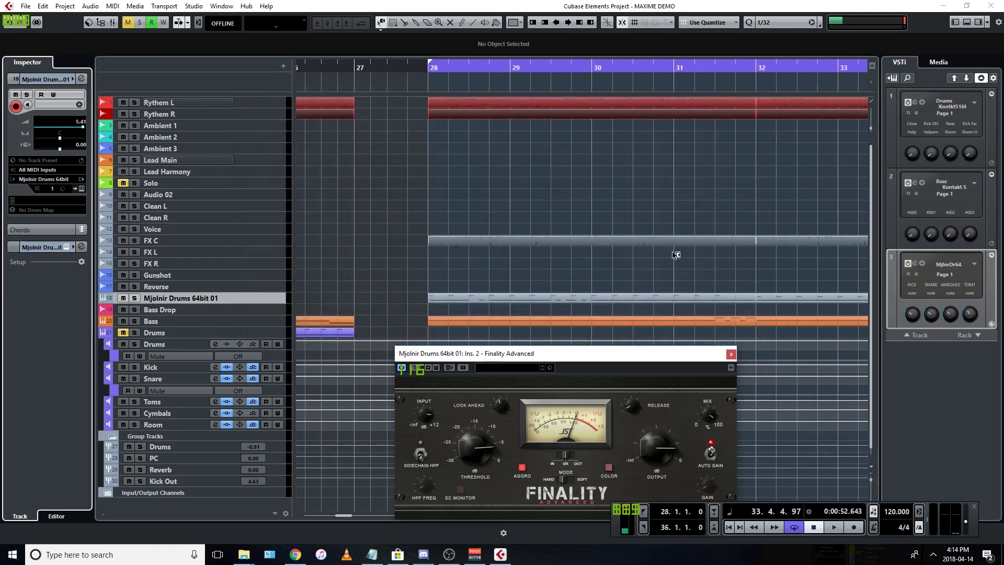
click(732, 354)
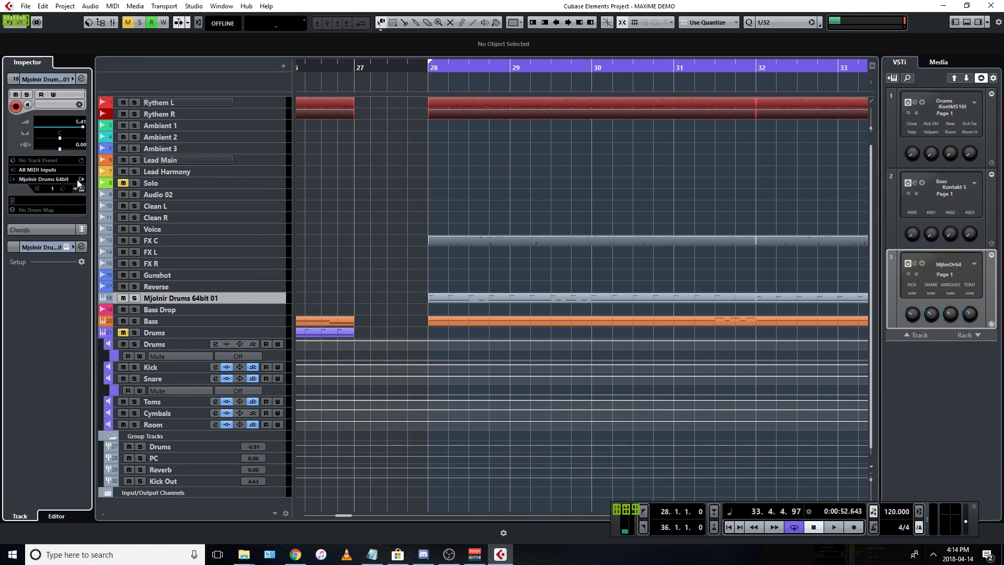
key(ctrl+e)
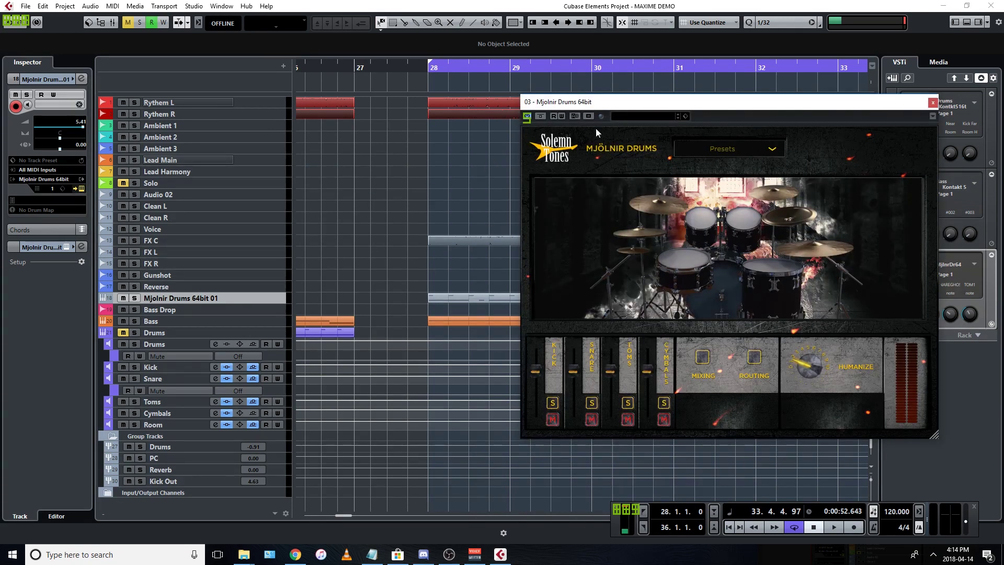
Play from bar 28, bypass all three drum channel inserts, then stop playback
click(439, 64)
key(space)
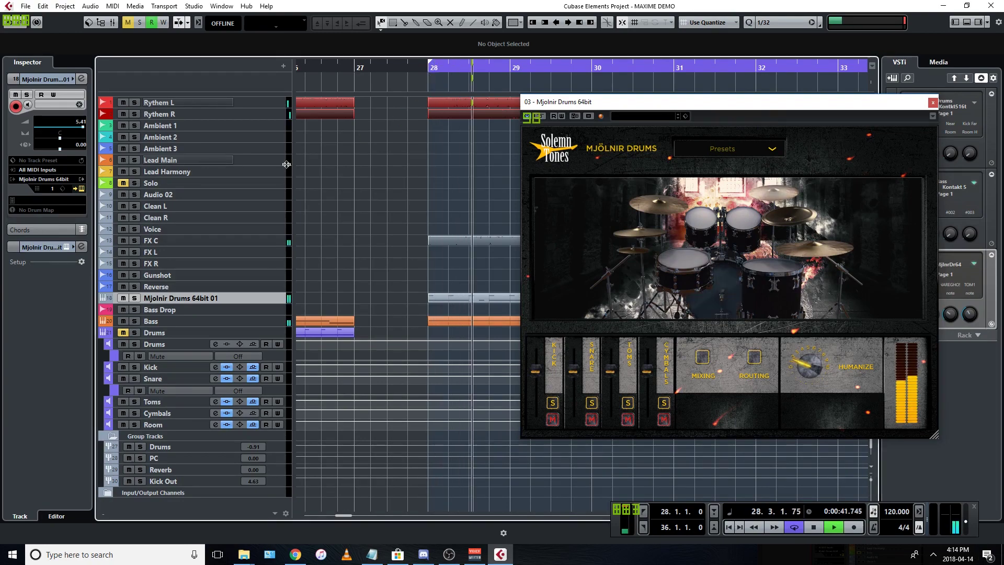
click(81, 81)
click(246, 143)
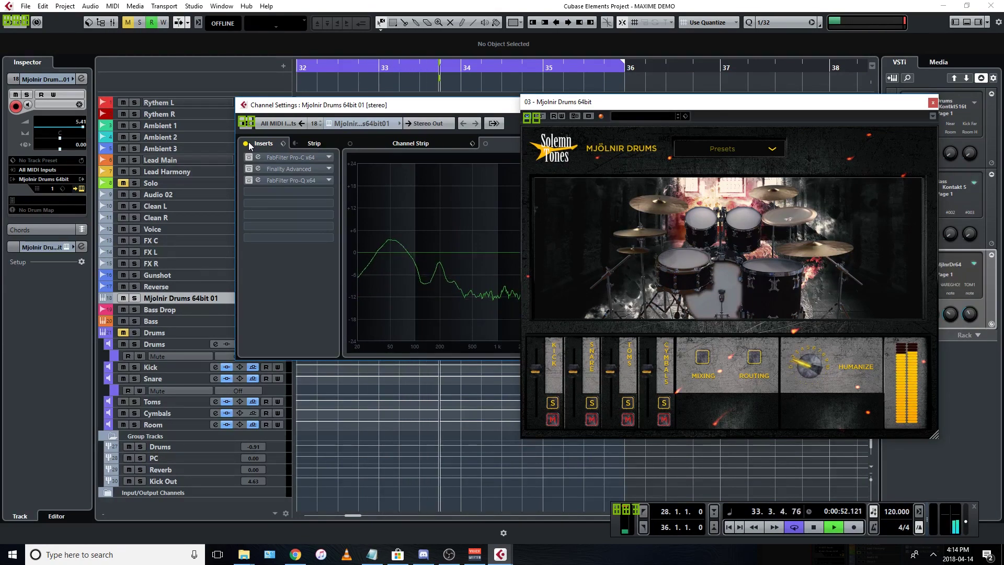
key(space)
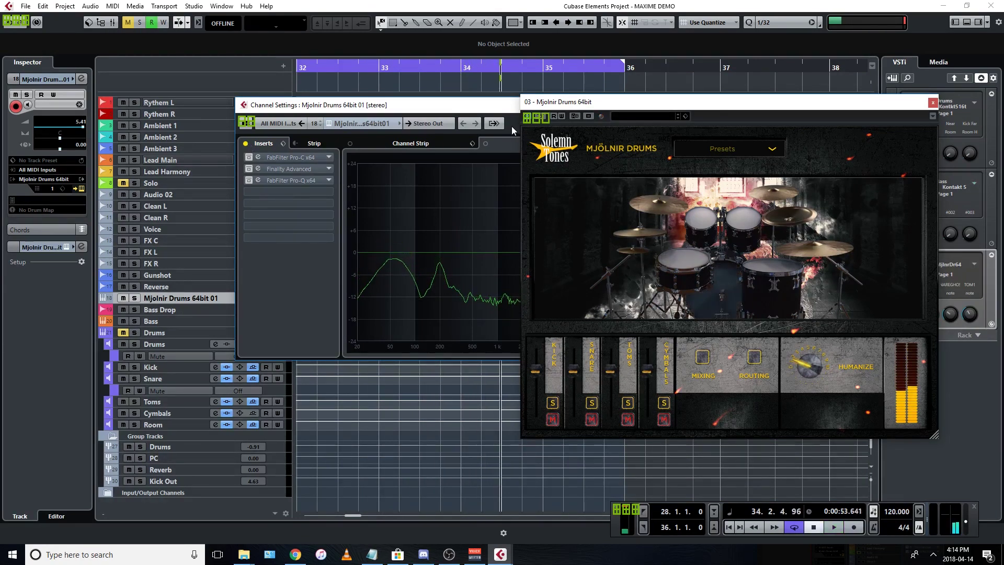
drag(439, 113, 133, 115)
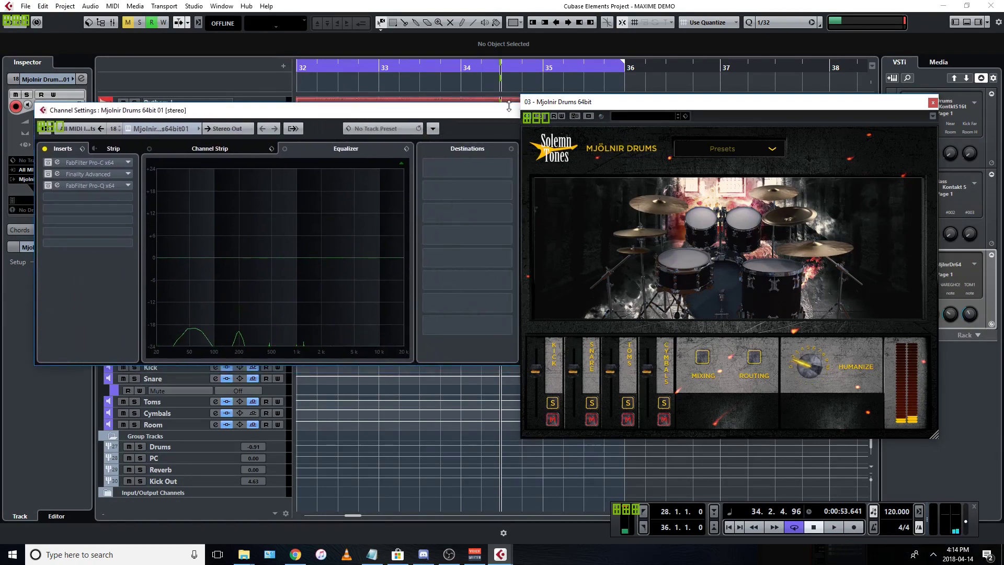
click(470, 107)
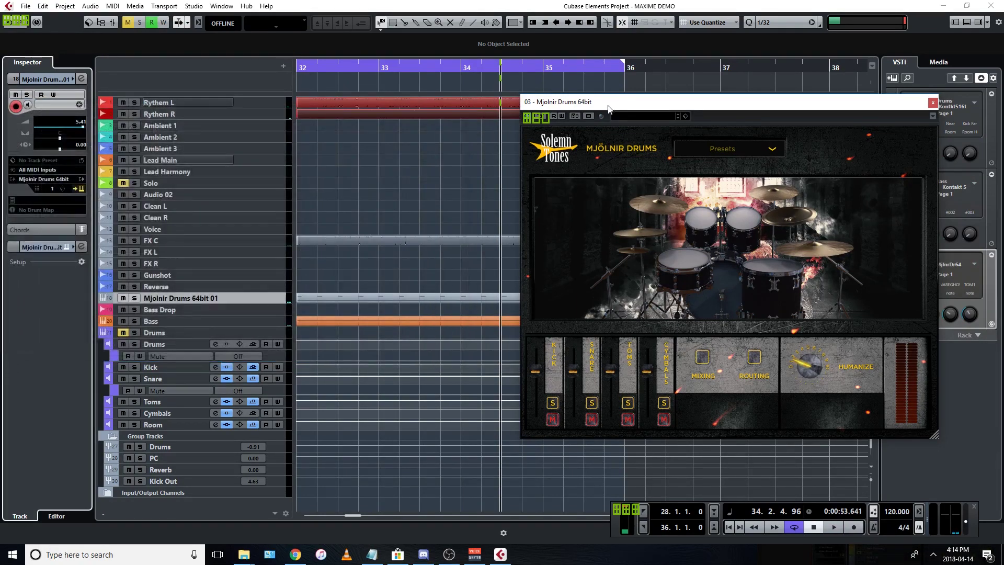
Play the song from bar 28 with the inserts bypassed, then stop
scroll(267, 202, left, 5)
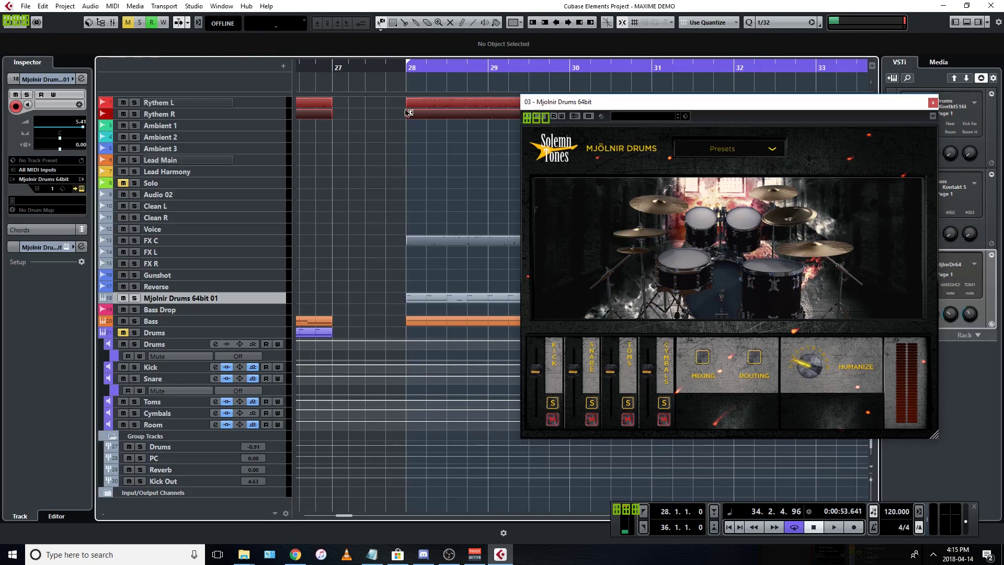
double_click(408, 66)
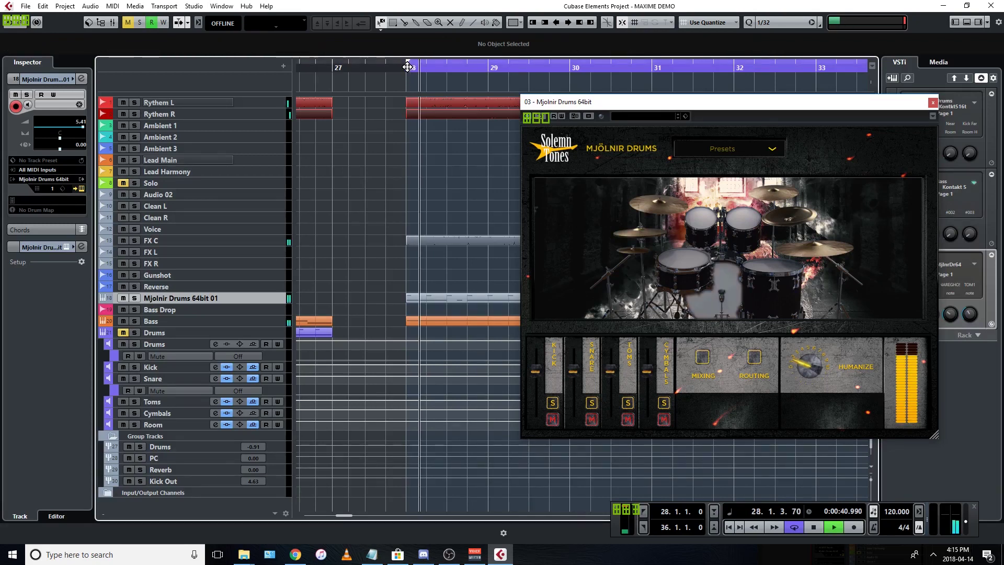
key(space)
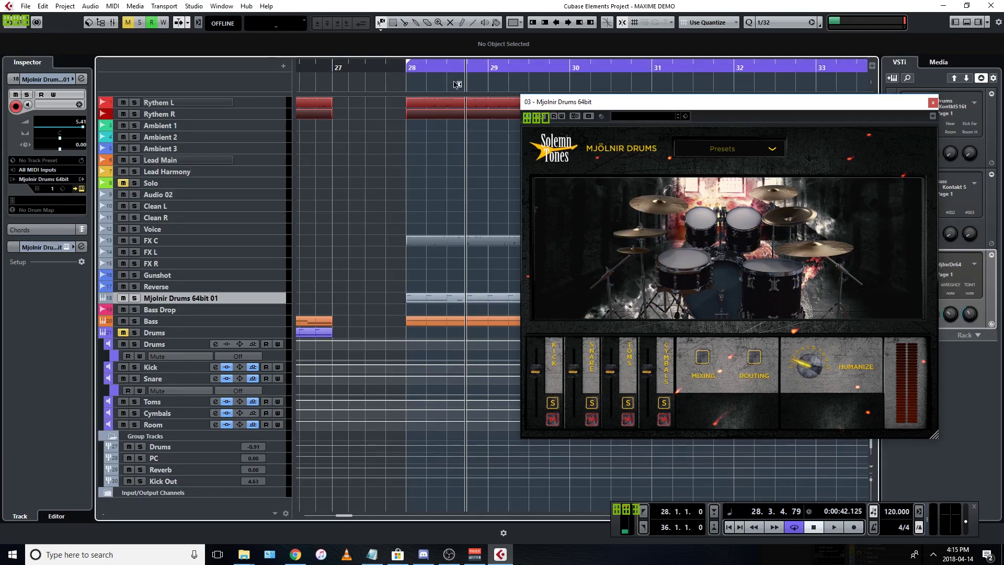
Bring the OBS recording window to the front and centre it on screen
click(446, 561)
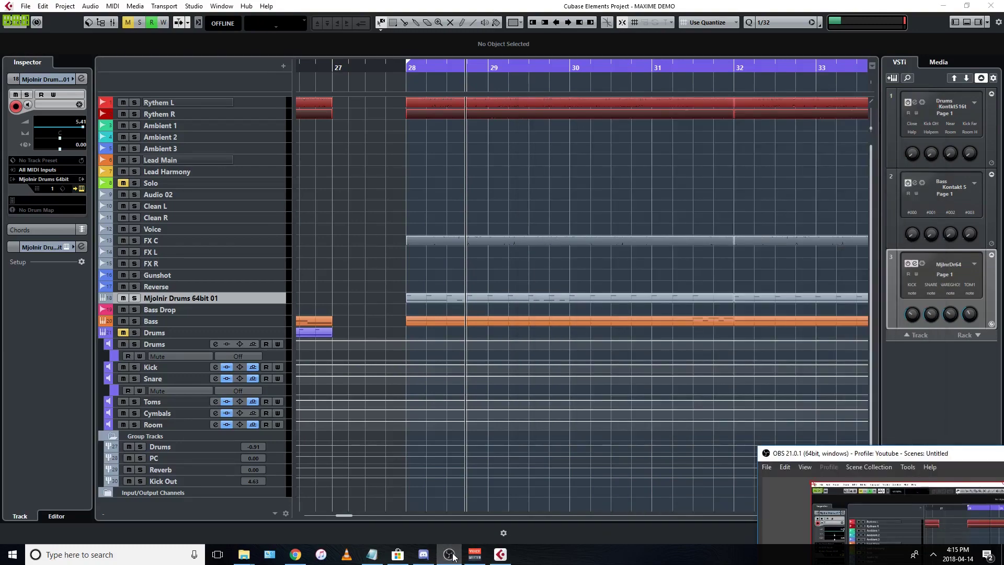
click(450, 556)
click(455, 556)
drag(785, 480, 413, 147)
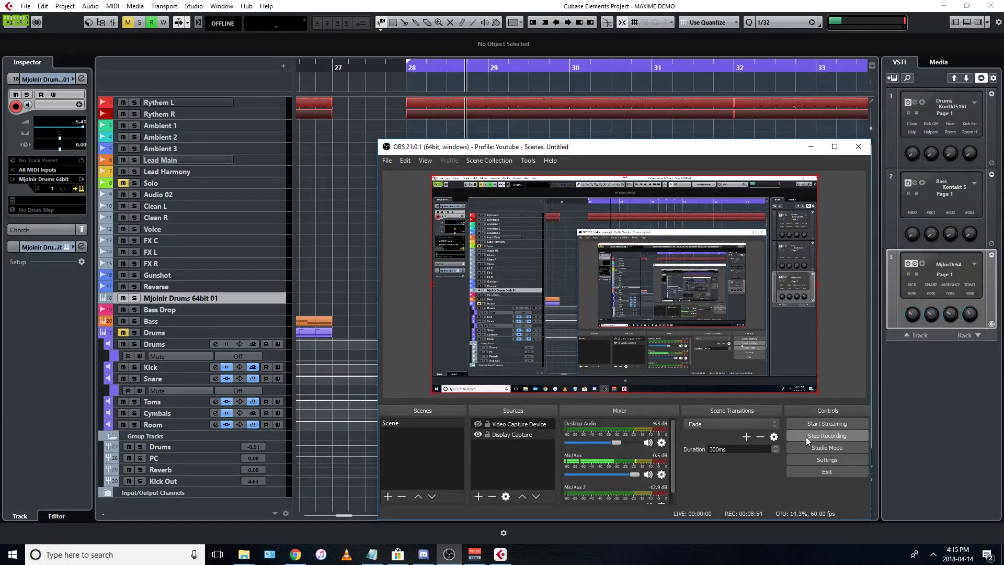